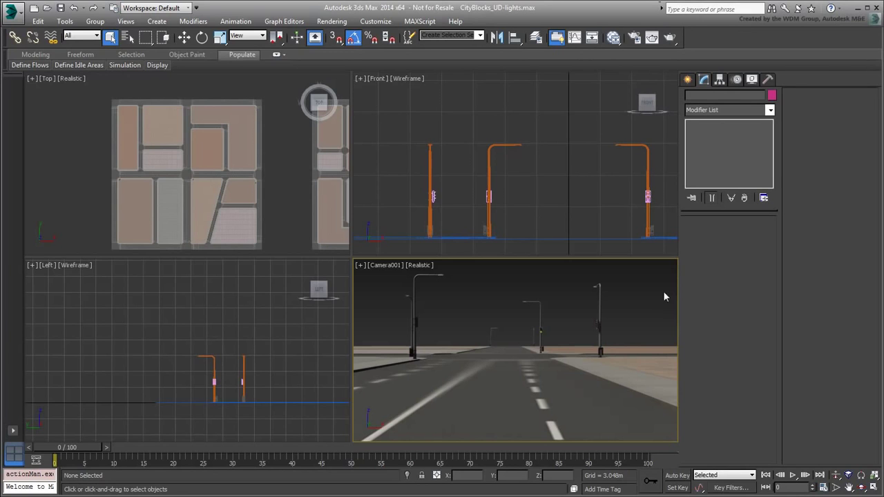
Step: Select the middle street lights in the Front view, first with all attachments and again poles only, clearing each selection
left_click_drag(558, 130, 477, 236)
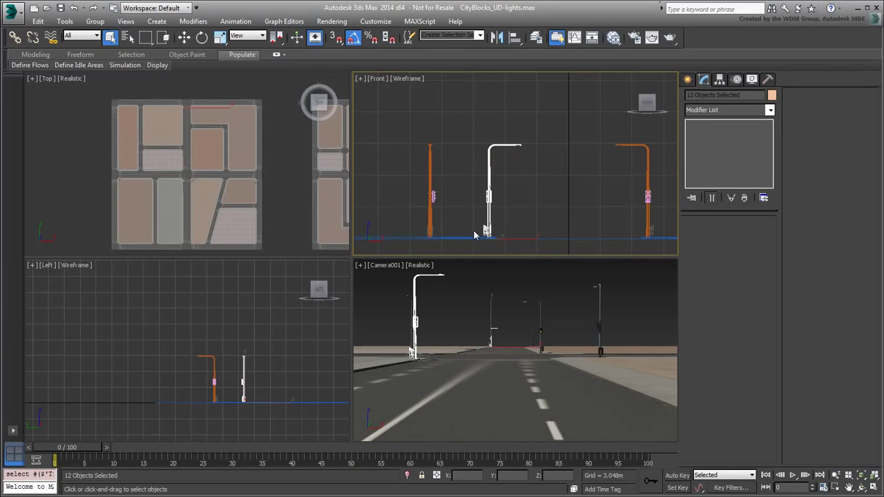
left_click(570, 205)
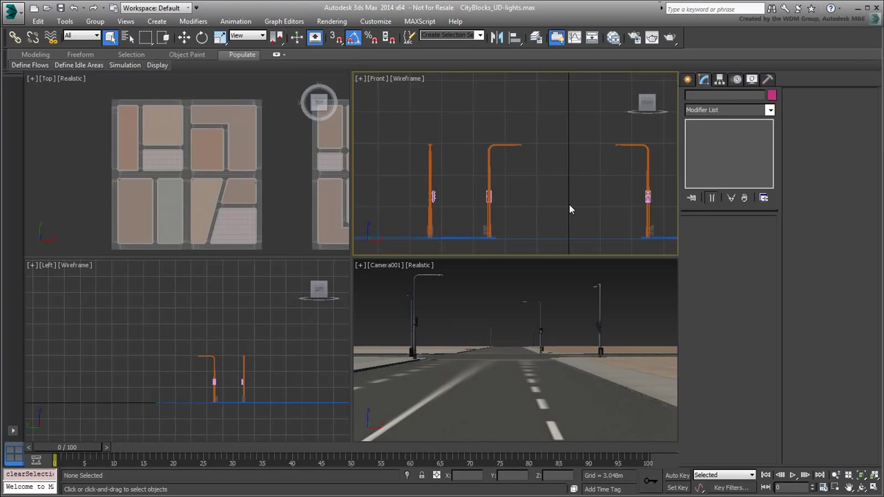
left_click_drag(541, 125, 473, 168)
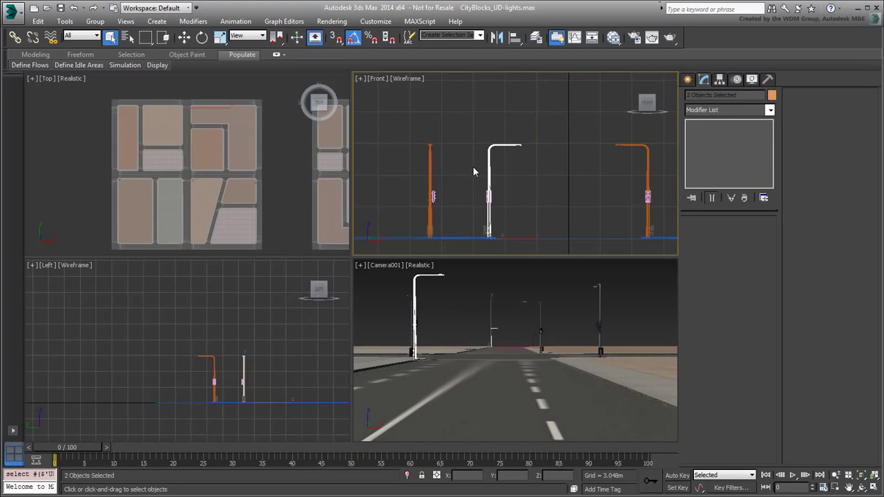
left_click(559, 219)
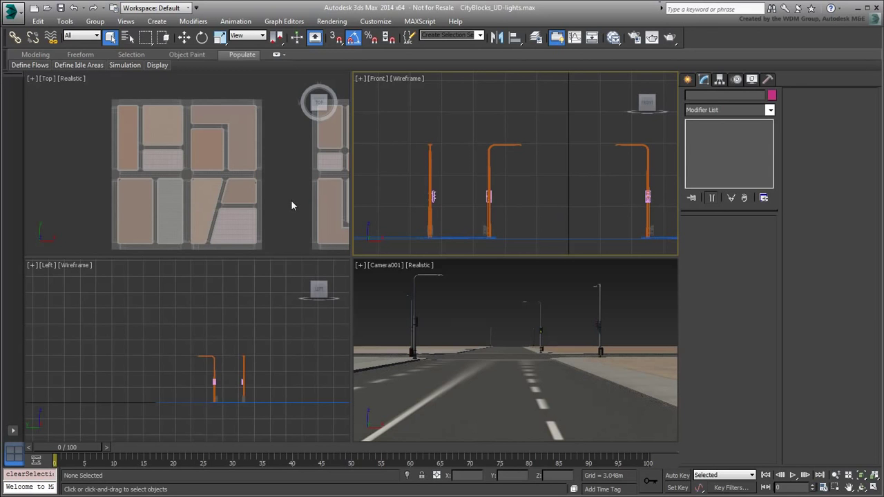
Step: Enlarge the Top view, tilt it to an orthographic angle and draw a teapot of about 13.4 m radius beside the city blocks
key("alt+w")
middle_click_drag(389, 287, 395, 231, "alt")
middle_click_drag(318, 252, 363, 251)
left_click(687, 79)
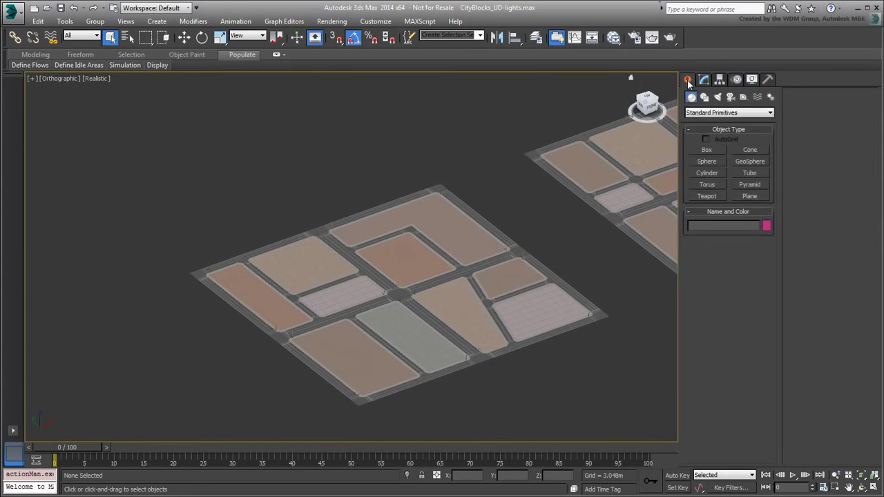
left_click(707, 196)
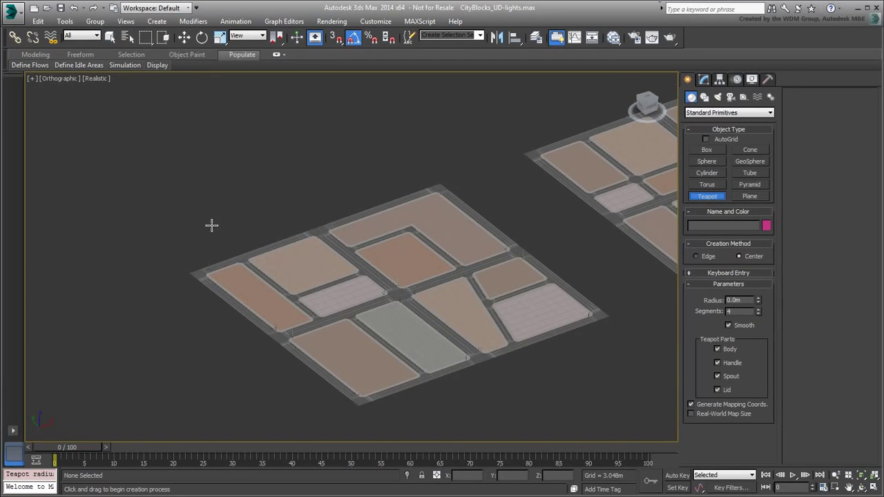
left_click_drag(211, 225, 222, 226)
middle_click_drag(204, 143, 288, 192)
scroll(287, 190, "up", 2)
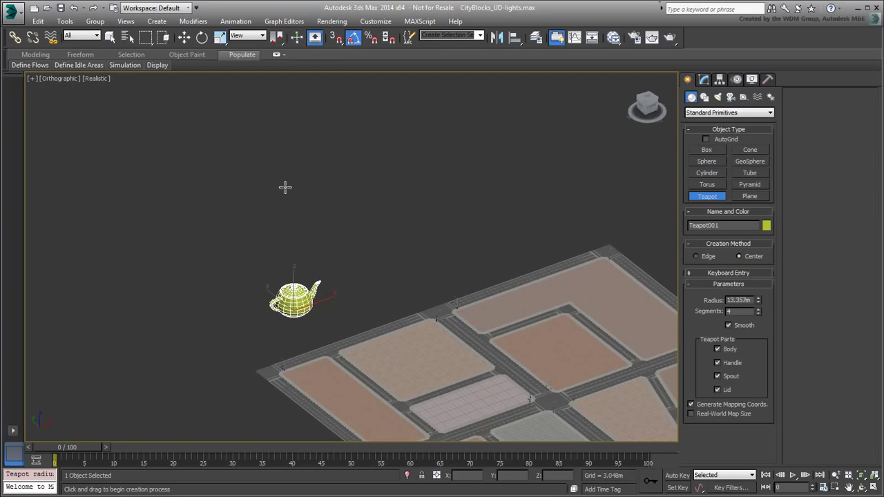
scroll(276, 200, "up", 3)
left_click(111, 36)
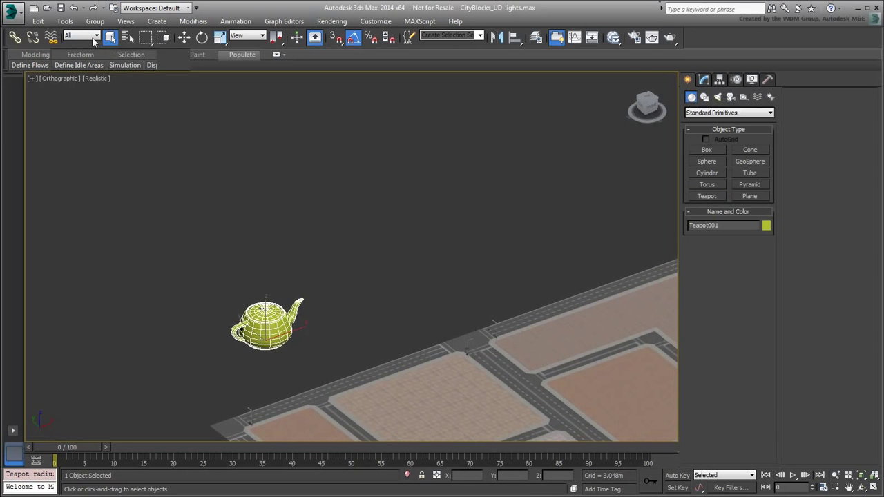
Step: Open the Array tool for the teapot and turn on its live preview
left_click(64, 20)
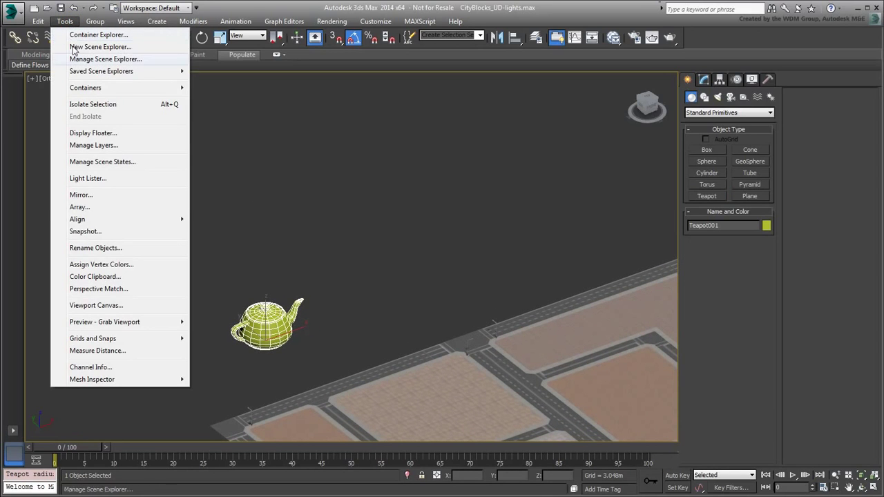
left_click(98, 207)
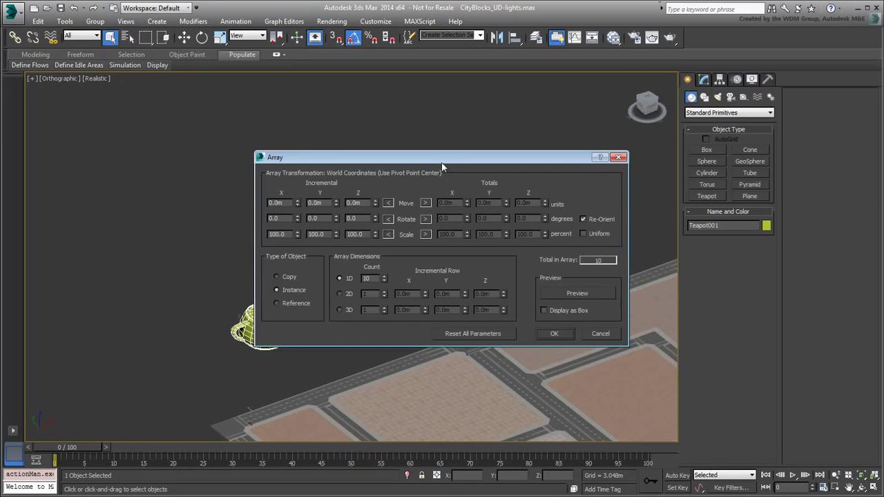
left_click_drag(443, 163, 672, 124)
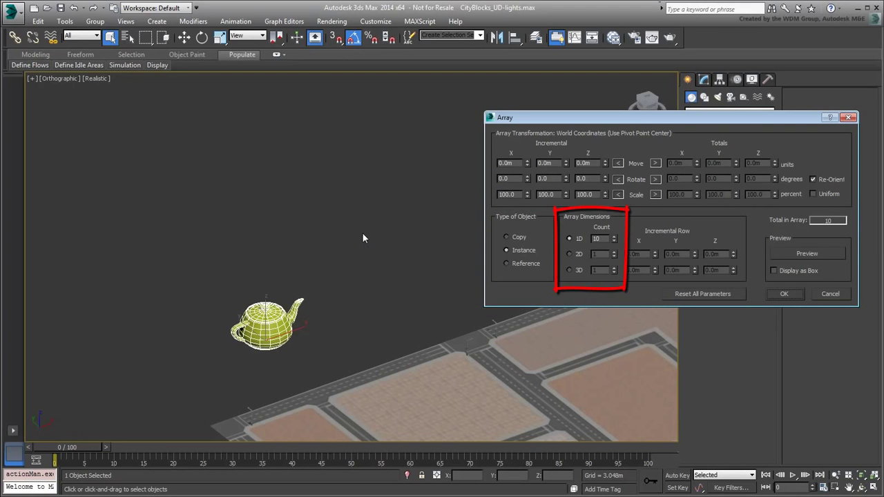
middle_click_drag(362, 238, 244, 258)
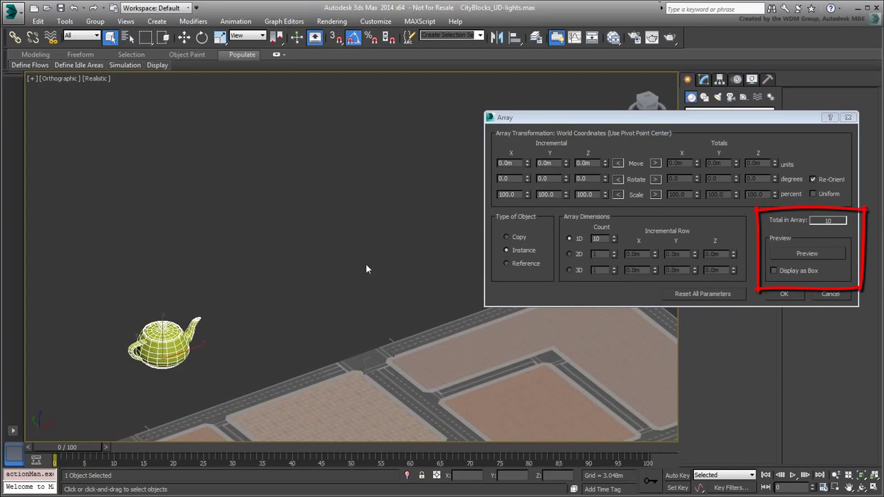
left_click(807, 255)
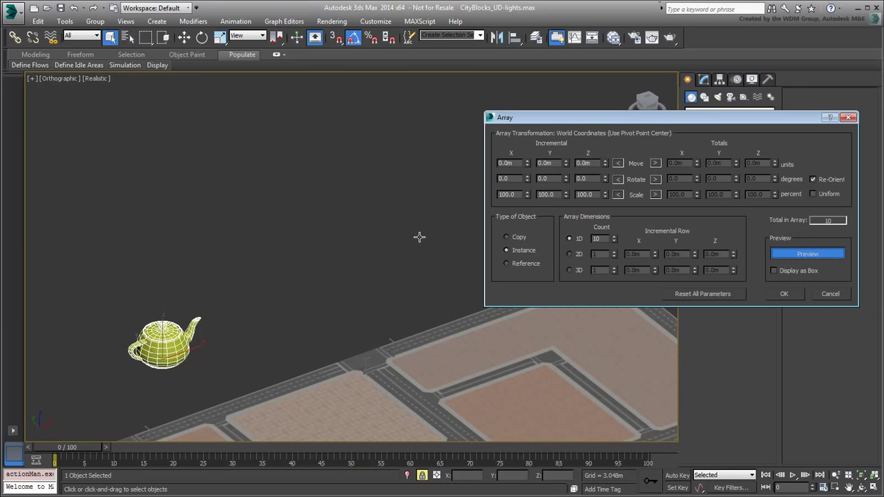
Step: Try incremental moves in X and Y for the teapot array, and set the X spacing to about 34.138 m
left_click_drag(528, 164, 558, 109)
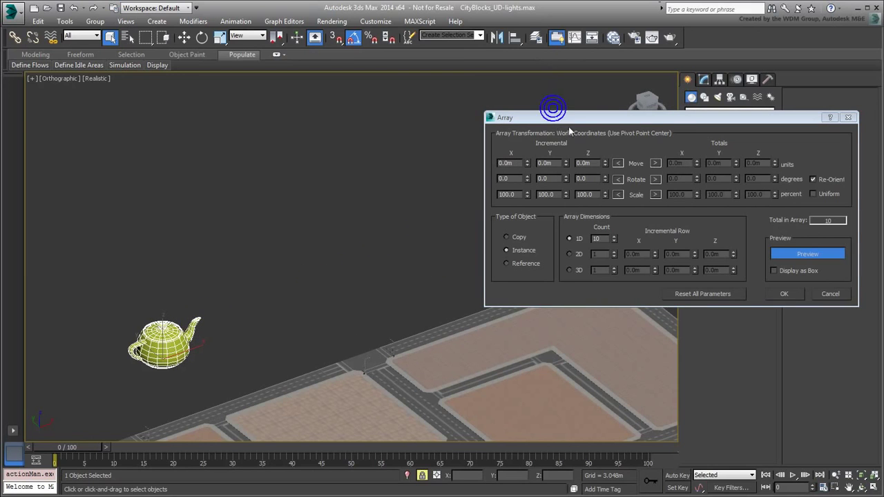
left_click(566, 160)
left_click_drag(566, 158, 597, 117)
right_click(597, 116)
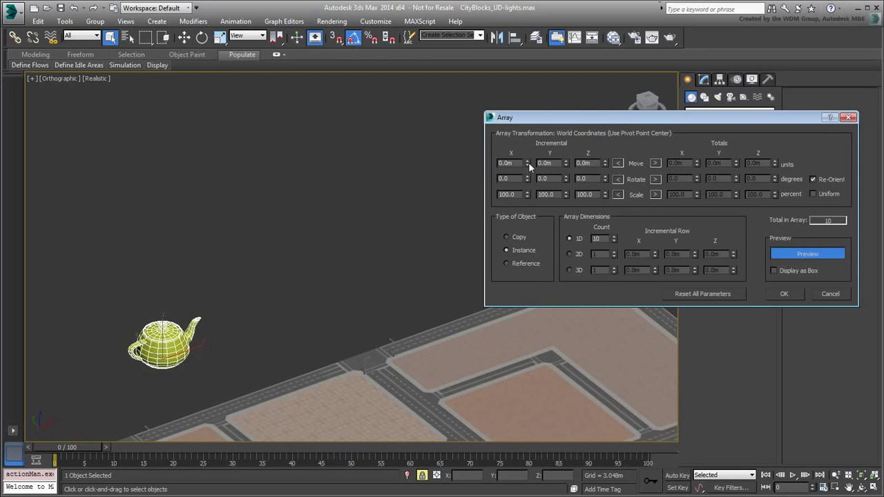
left_click_drag(527, 164, 544, 107)
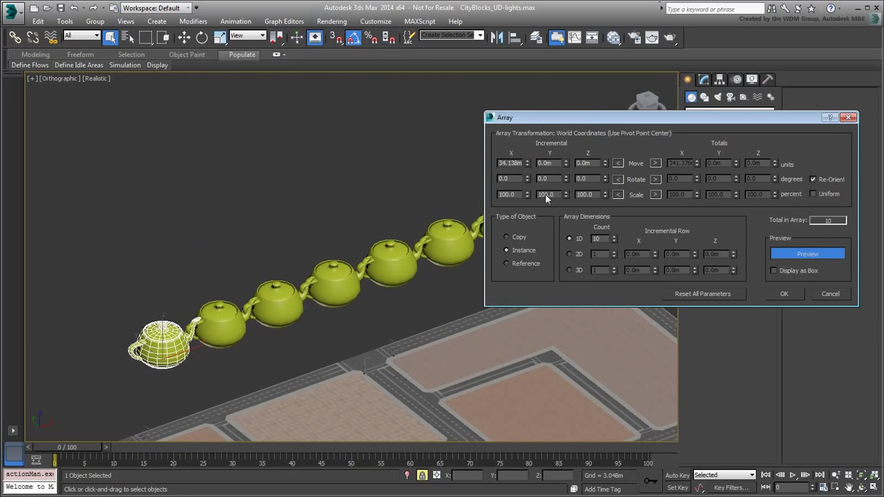
Step: Make the teapot array two-dimensional with a count of 4 rows and a Y row offset of about 58.826 m
left_click(570, 255)
left_click(614, 252)
left_click(615, 252)
left_click(614, 252)
left_click_drag(695, 256, 671, 158)
middle_click_drag(263, 183, 257, 268)
mouse_move(695, 255)
left_mouse_down()
mouse_move(690, 216)
mouse_move(688, 245)
left_mouse_up()
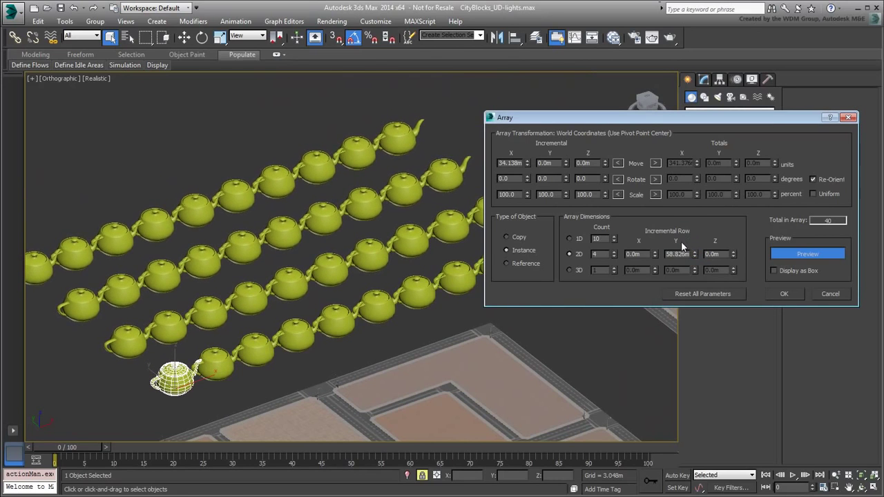
Step: Make the teapot array three-dimensional with a count of 3 and try out a Z offset between the levels
left_click(570, 270)
left_click(614, 267)
left_click(614, 267)
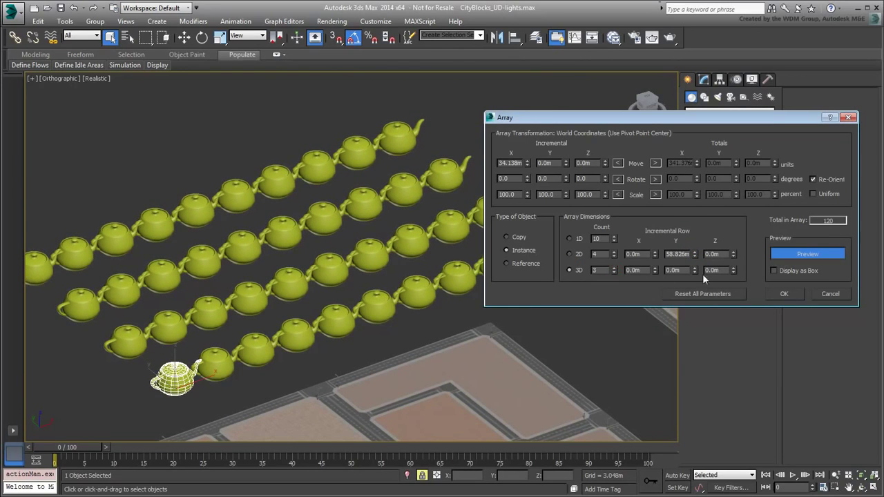
left_click_drag(734, 270, 685, 235)
right_click(685, 235)
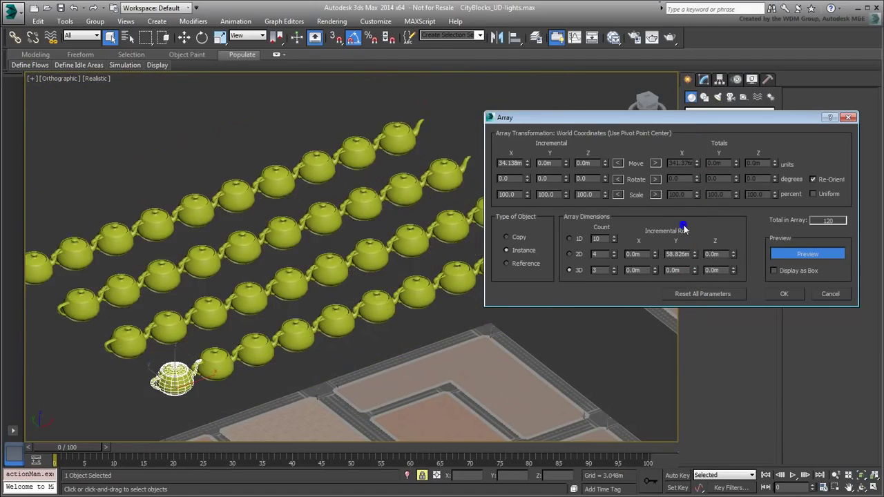
Step: Return the array to 2D, cancel it and delete the teapot
left_click(579, 254)
left_click(827, 294)
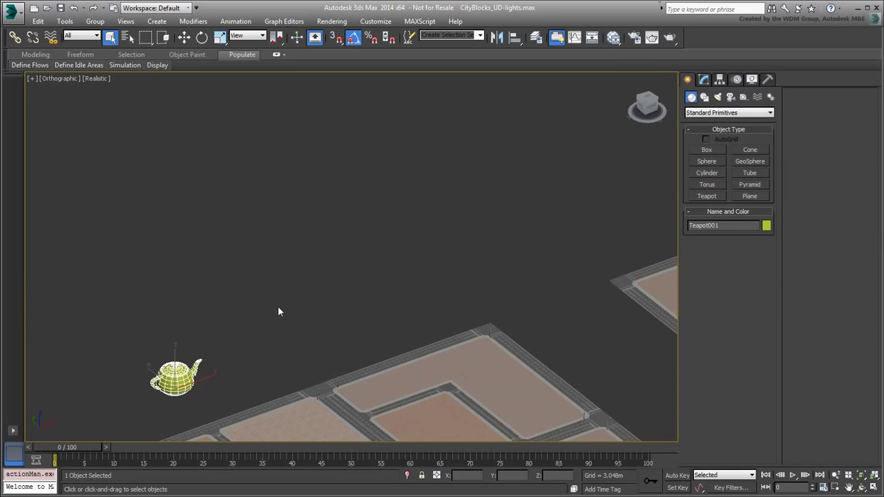
middle_click_drag(278, 312, 288, 282)
key("Delete")
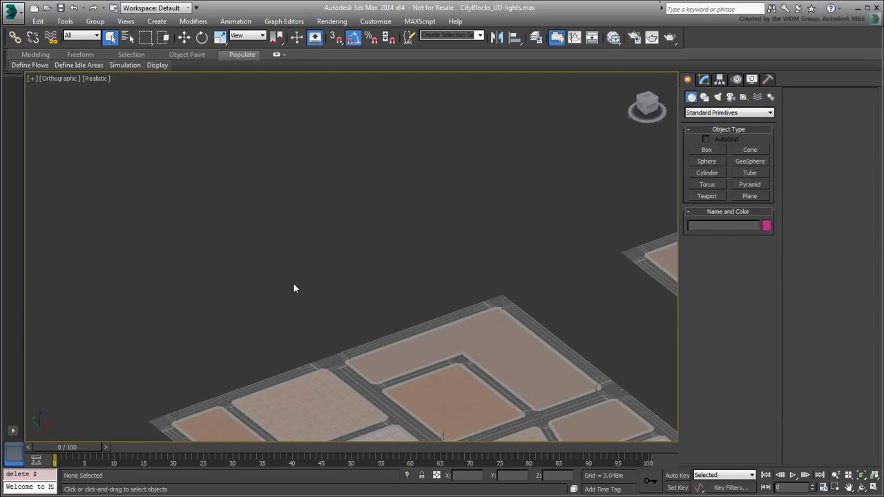
Step: Restore the four-viewport layout and select the two street light poles whose curved arm shows in profile in the Left view
key("alt+w")
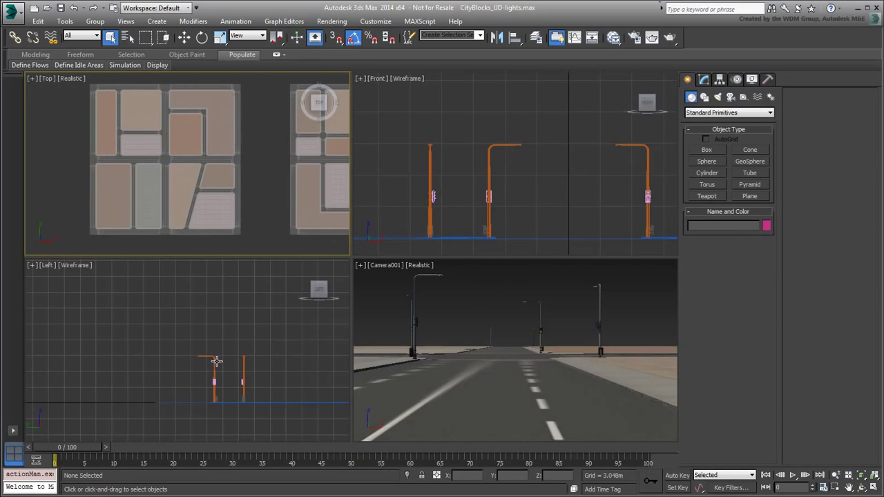
scroll(216, 361, "up", 4)
scroll(172, 337, "up", 3)
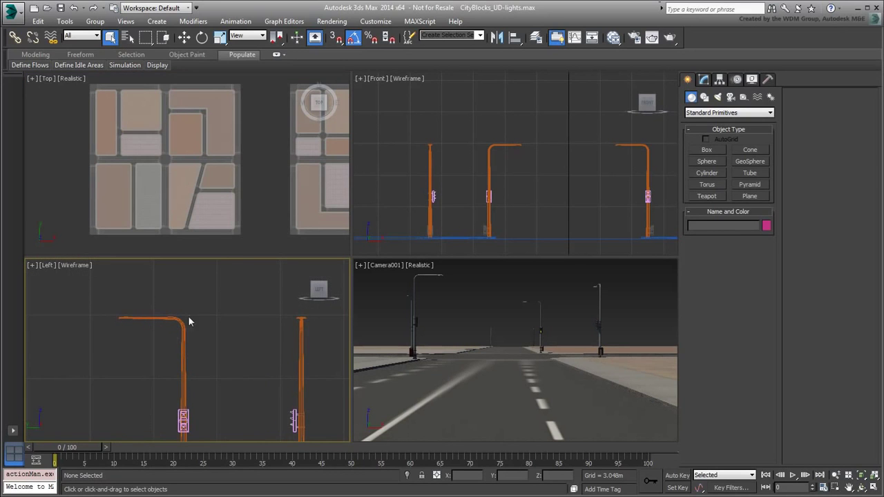
middle_click_drag(210, 334, 213, 315)
scroll(213, 315, "down", 2)
left_click_drag(218, 285, 125, 328)
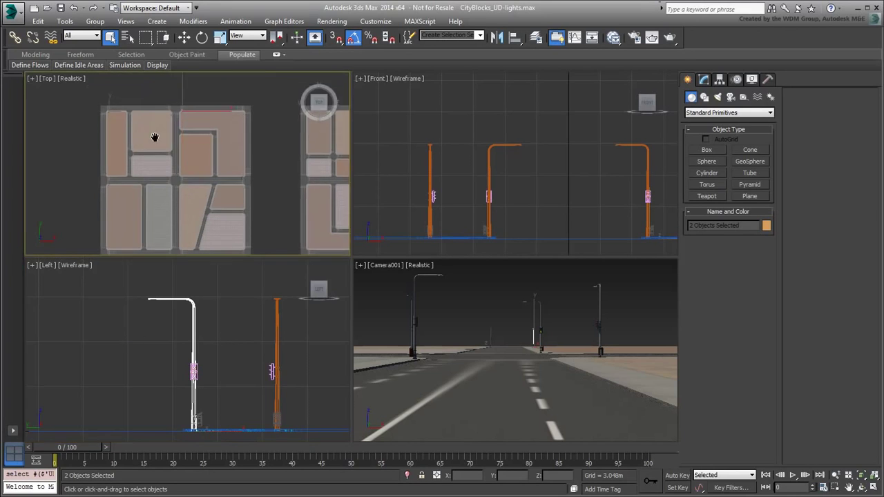
Step: Add the other pair of identically oriented street light poles to the selection in the Left view, making four poles
scroll(147, 134, "up", 5)
scroll(158, 153, "down", 2)
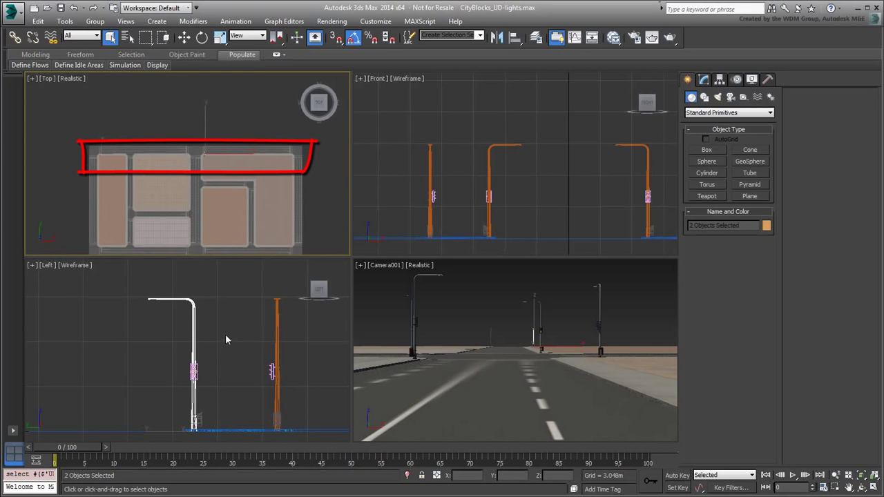
mouse_move(225, 339)
middle_mouse_down("alt")
mouse_move(221, 346)
mouse_move(218, 337)
mouse_move(228, 349)
mouse_move(219, 341)
middle_mouse_up("alt")
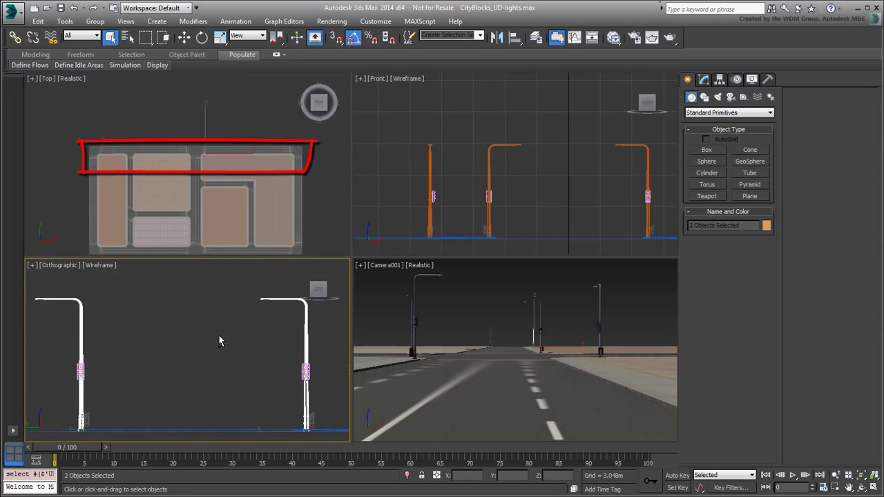
key("l")
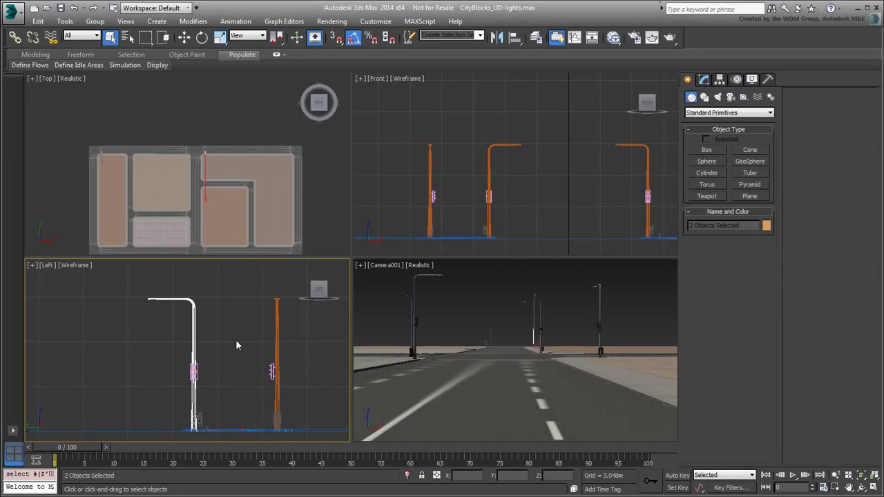
middle_click_drag(233, 339, 197, 324)
left_click_drag(237, 293, 173, 329, "ctrl")
scroll(164, 333, "down", 8)
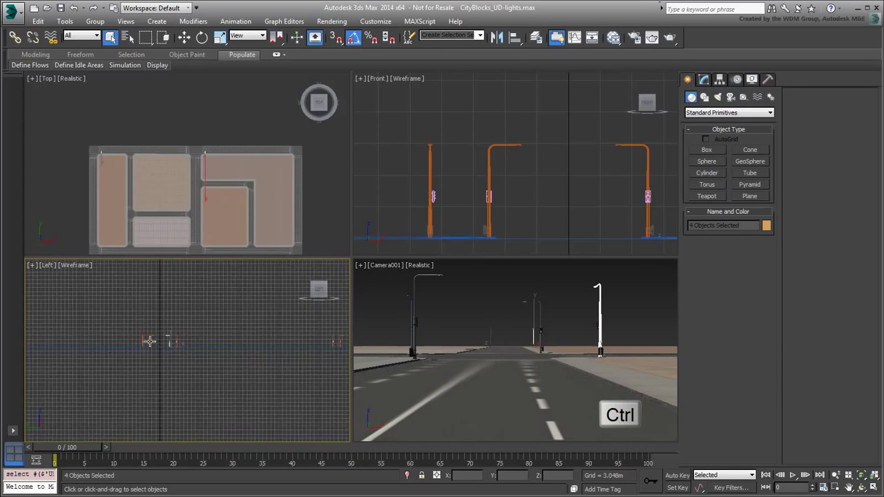
middle_click_drag(113, 354, 175, 376)
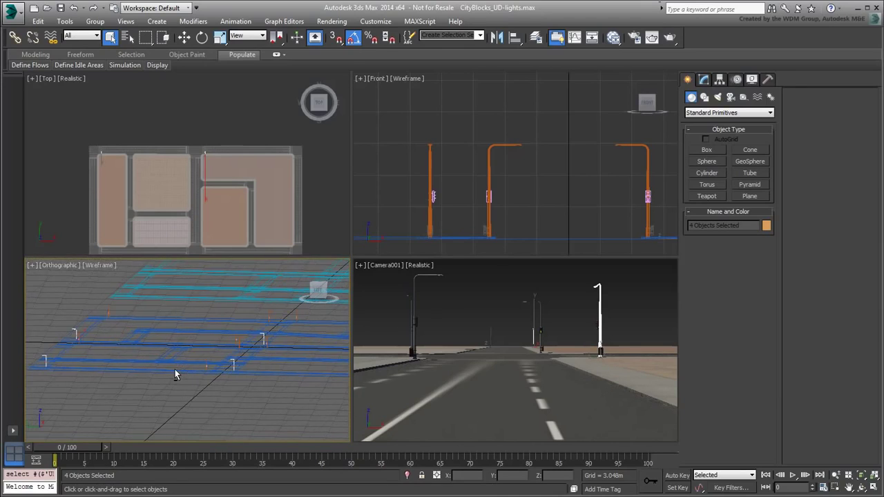
key("l")
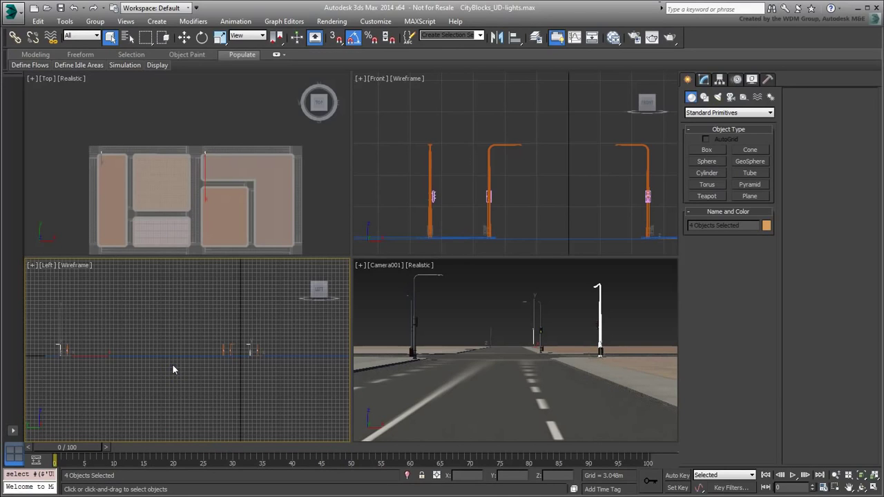
Step: Maximize the Top view, display it in wireframe and frame the road layouts around the selected poles
right_click(157, 185)
key("alt+w")
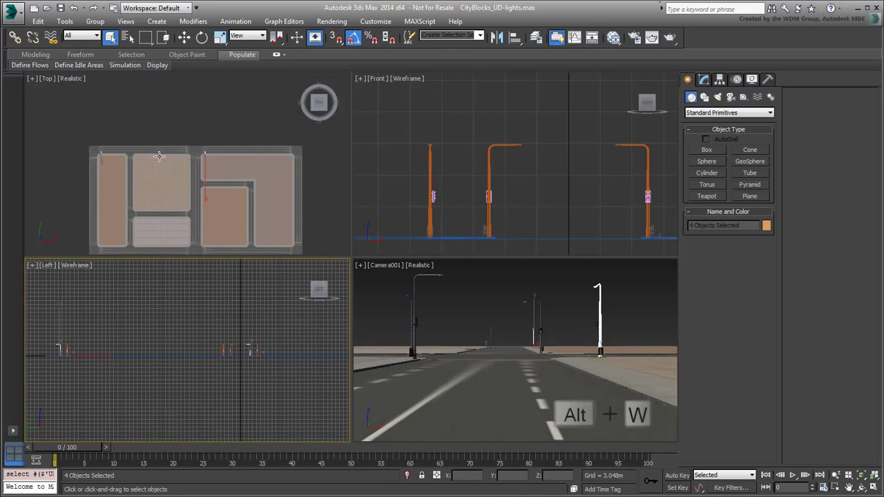
scroll(385, 344, "down", 1)
scroll(322, 241, "down", 2)
scroll(312, 306, "down", 2)
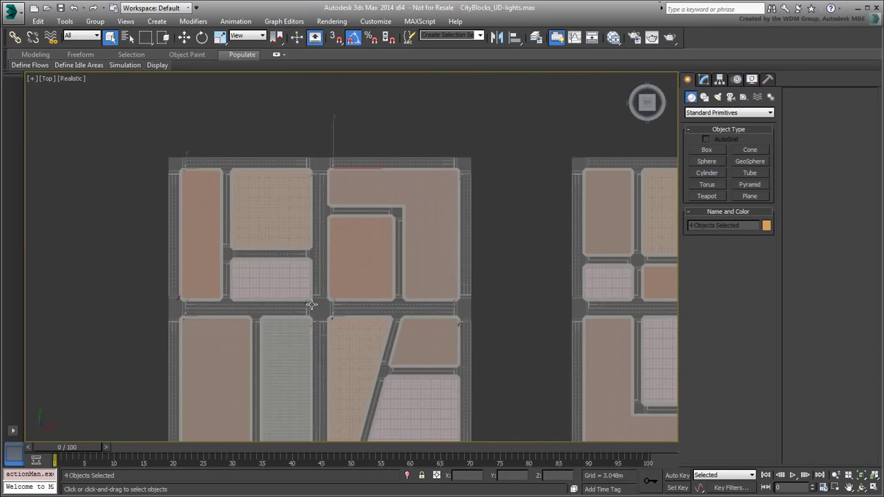
middle_click_drag(312, 306, 319, 284)
key("F3")
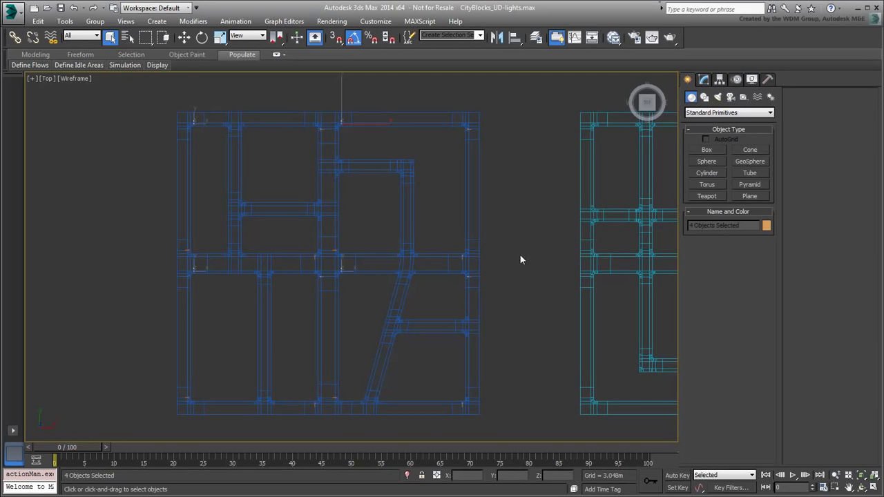
middle_click_drag(520, 260, 423, 267)
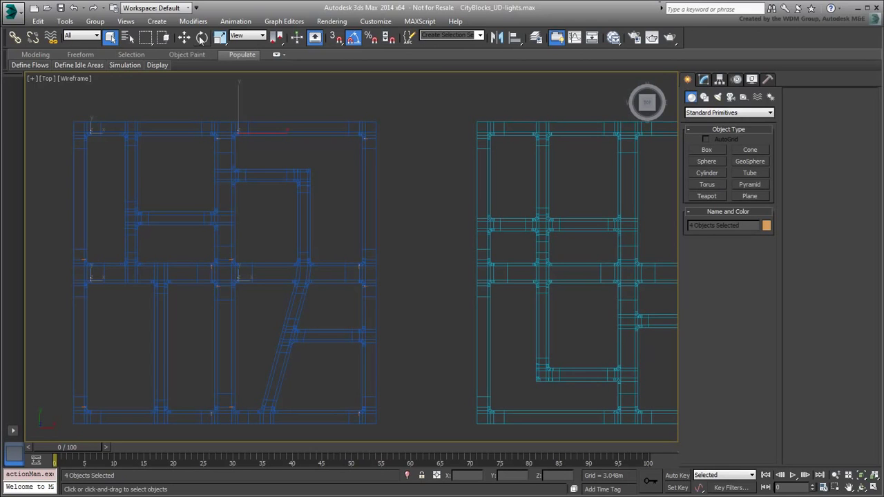
Step: Start an instance Array of the four selected poles with live preview, using a 30 m incremental X move and a count of 5
left_click(65, 21)
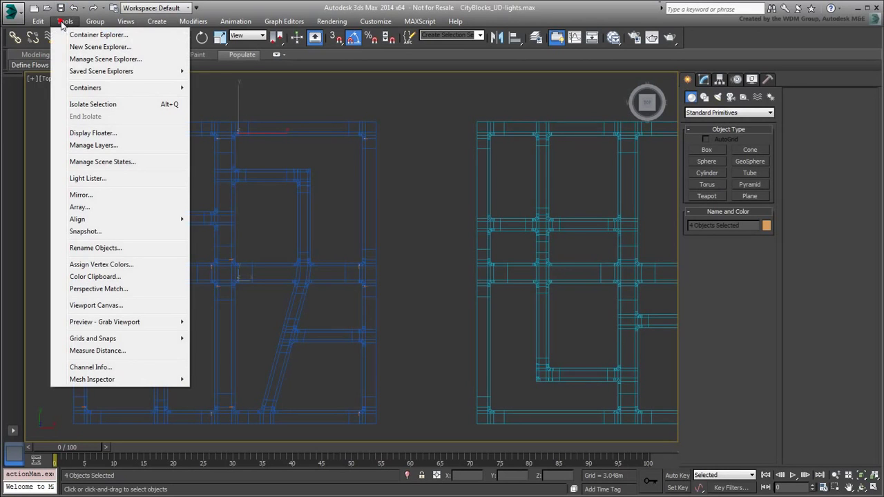
left_click(90, 207)
left_click_drag(399, 166, 595, 192)
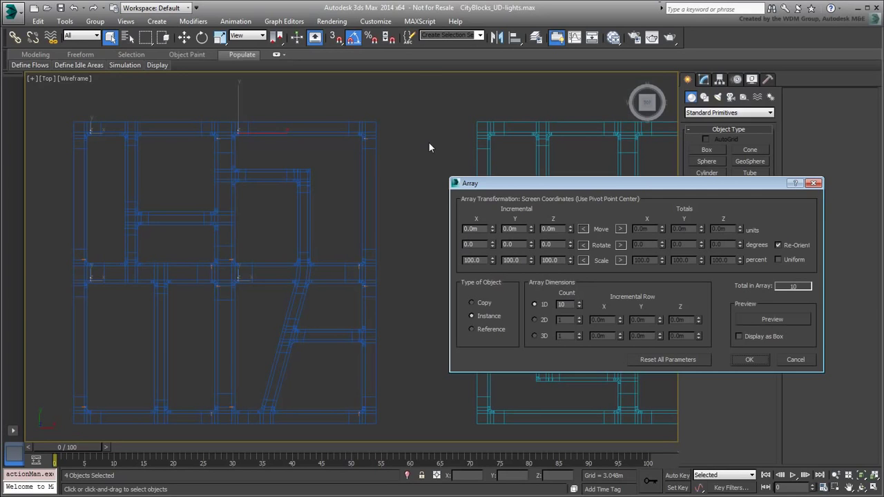
left_click(774, 319)
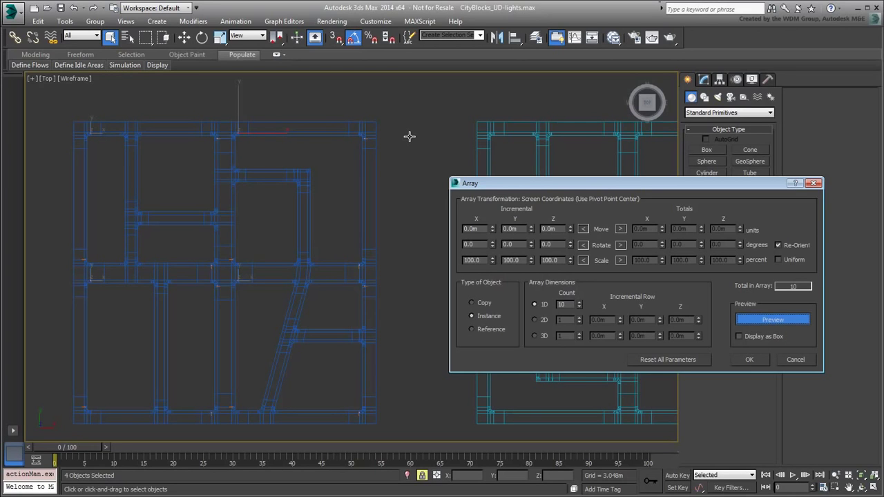
mouse_move(495, 229)
left_mouse_down()
mouse_move(498, 204)
mouse_move(496, 219)
mouse_move(502, 213)
left_mouse_up()
double_click(477, 229)
type("30")
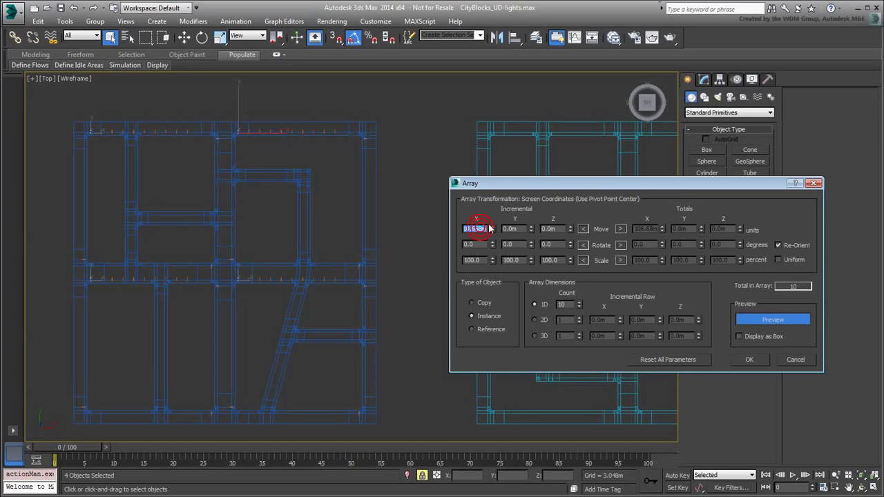
key("Return")
left_click(579, 306)
left_click(579, 307)
Step: Refine the incremental X move to 29.95 m so the last pole lines up at the block corner, and create the array
scroll(345, 164, "up", 6)
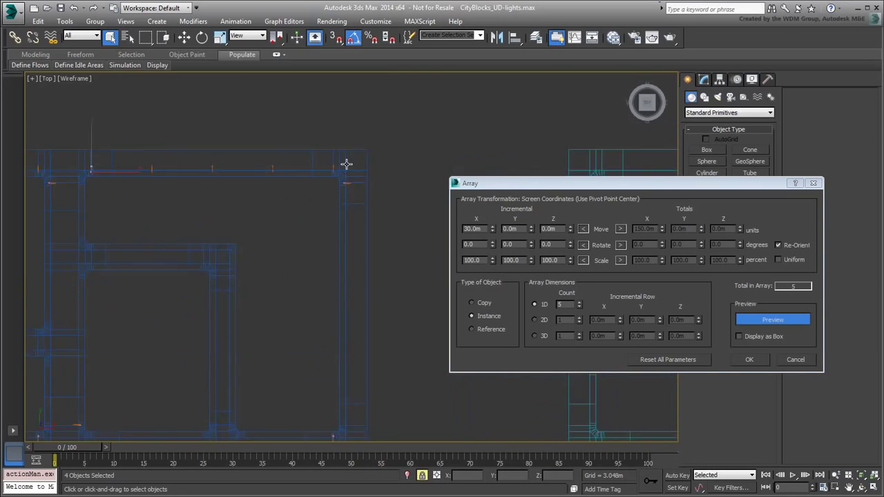
scroll(338, 166, "up", 5)
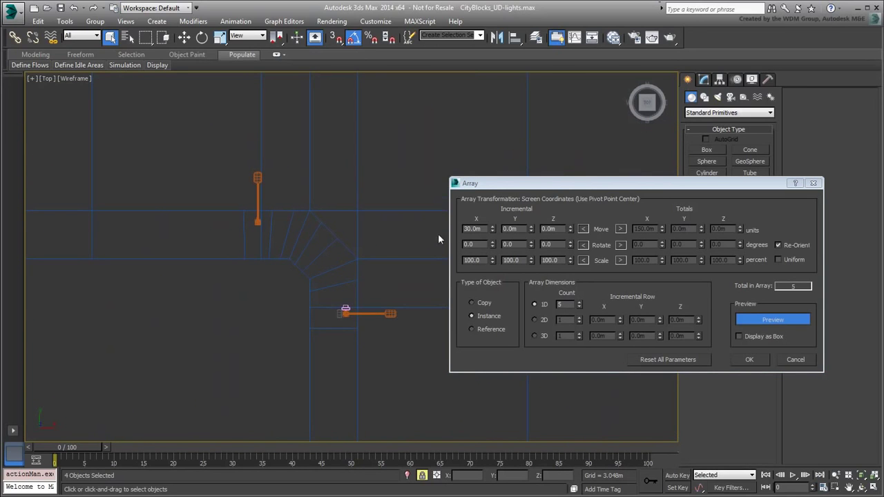
double_click(486, 231)
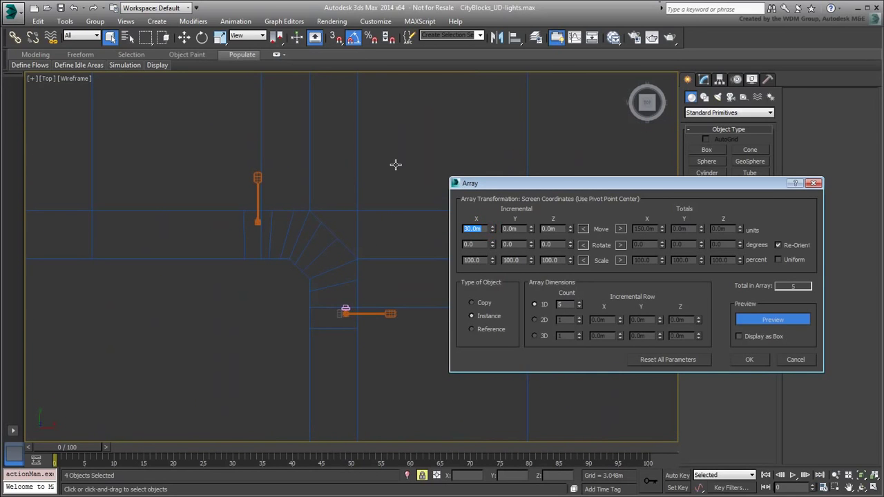
type("29.95")
key("Return")
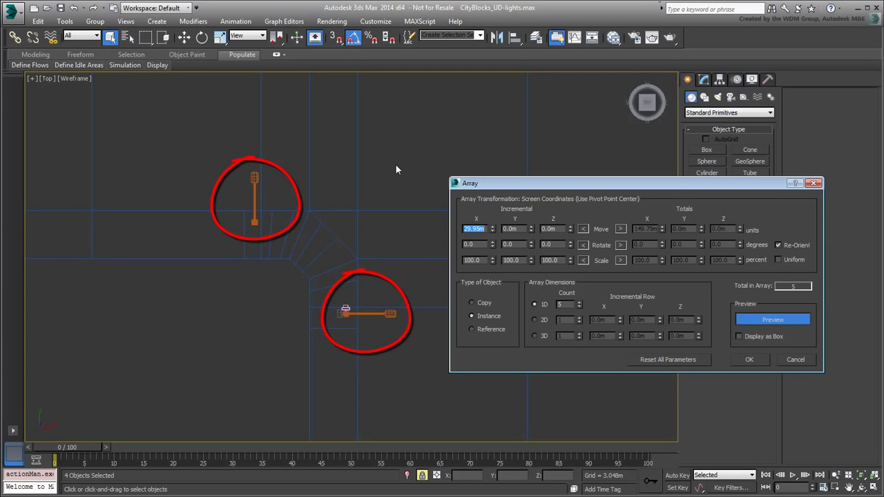
middle_click_drag(292, 190, 295, 183)
scroll(297, 186, "down", 6)
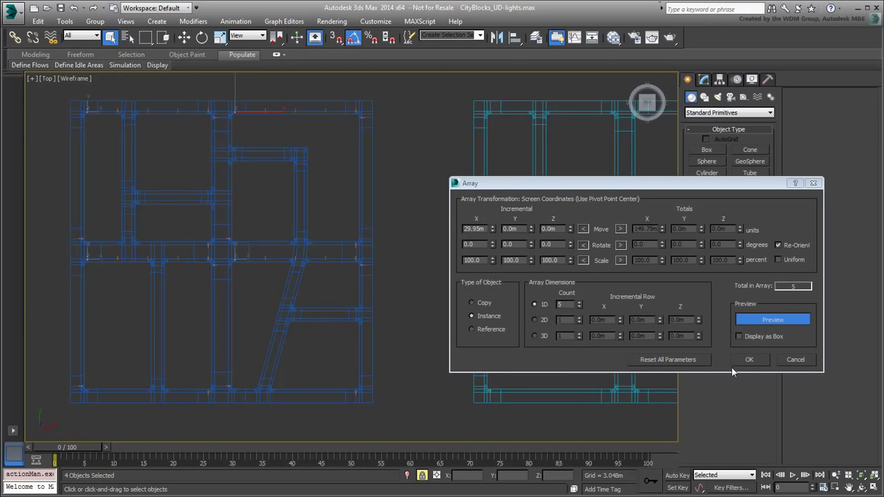
left_click(750, 360)
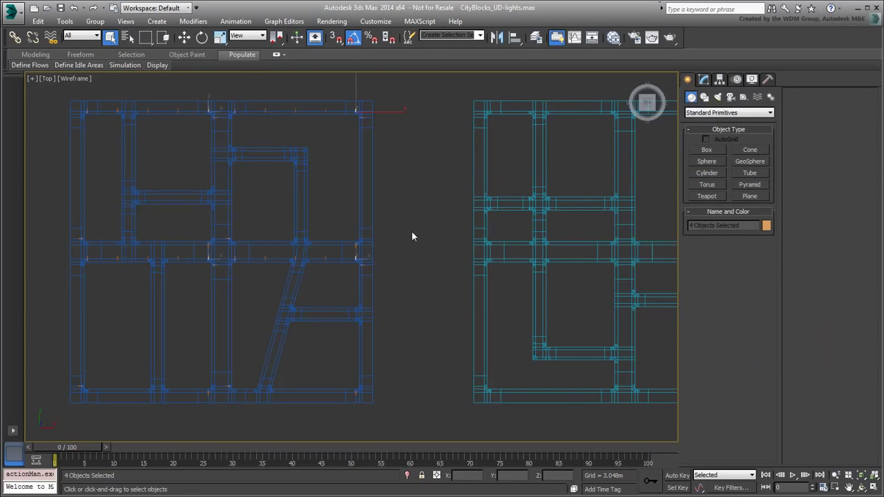
Step: Maximize the Left view and select the two street light poles whose profile arms point opposite to the ones just arrayed
key("alt+w")
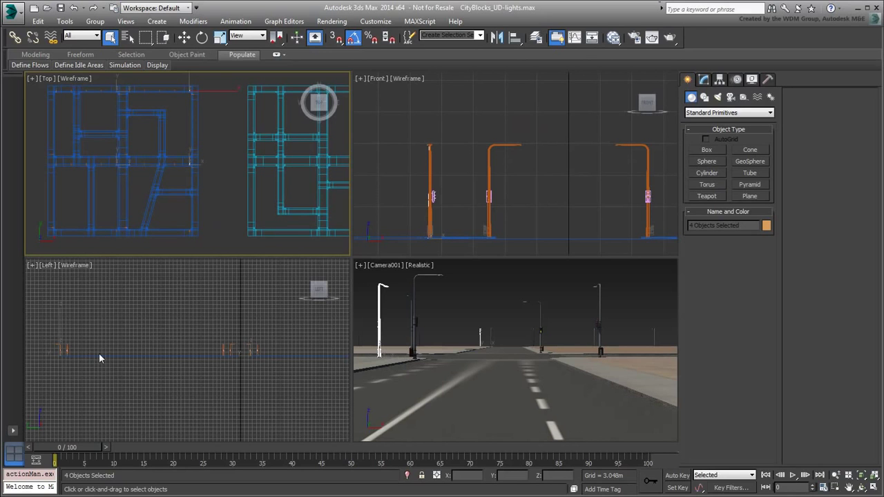
right_click(99, 358)
key("alt+w")
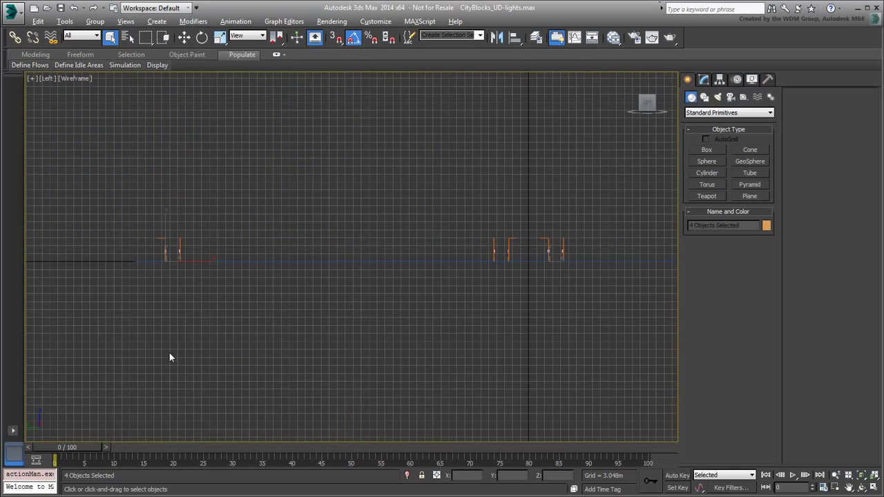
scroll(172, 251, "up", 5)
scroll(196, 280, "down", 6)
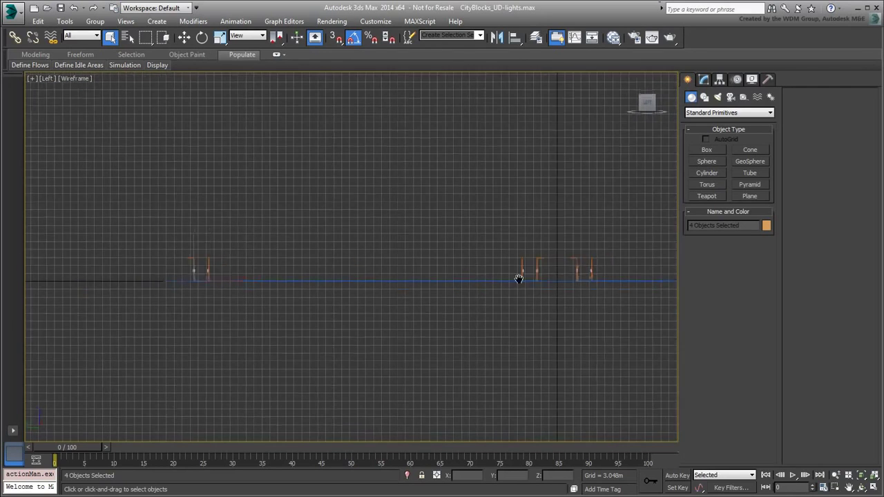
key("z")
left_click_drag(335, 188, 272, 223)
Step: Add the matching pair of poles at the other end of the Left view to the selection, making four poles
scroll(337, 291, "down", 4)
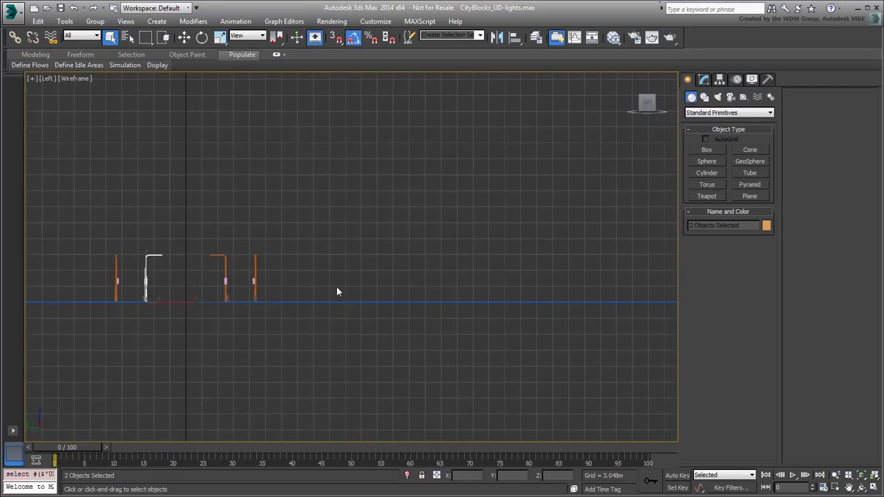
middle_click_drag(337, 291, 287, 284)
scroll(407, 234, "up", 3)
left_click_drag(409, 237, 348, 272)
scroll(317, 274, "down", 3)
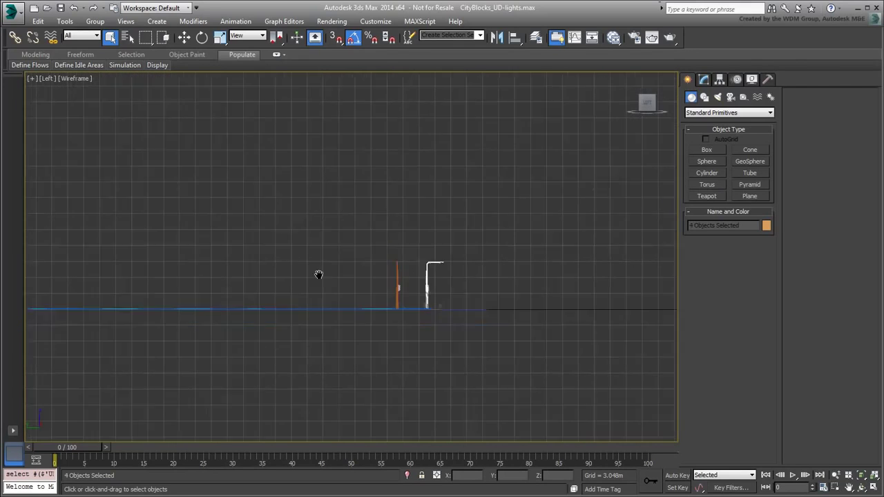
middle_click_drag(318, 274, 323, 279)
Step: In the maximized Top view, array the four poles as instances with an incremental X move of -29.95 m and a count of 5
key("alt+w")
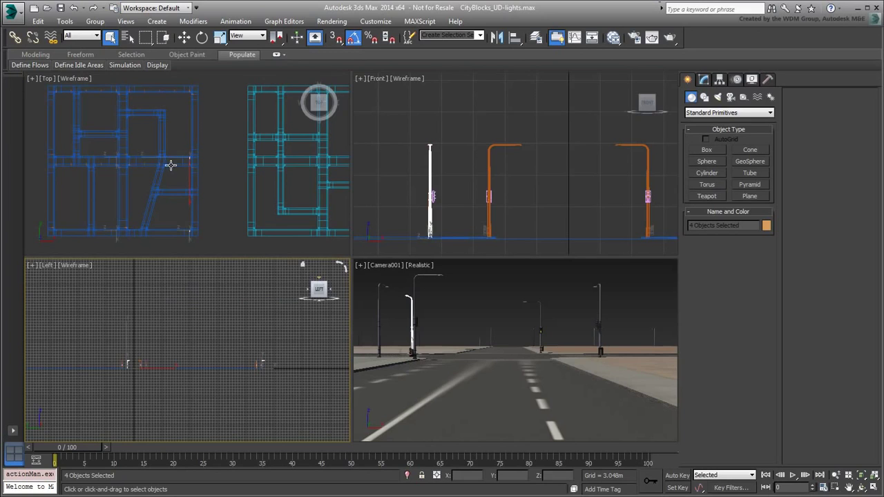
key("alt+w")
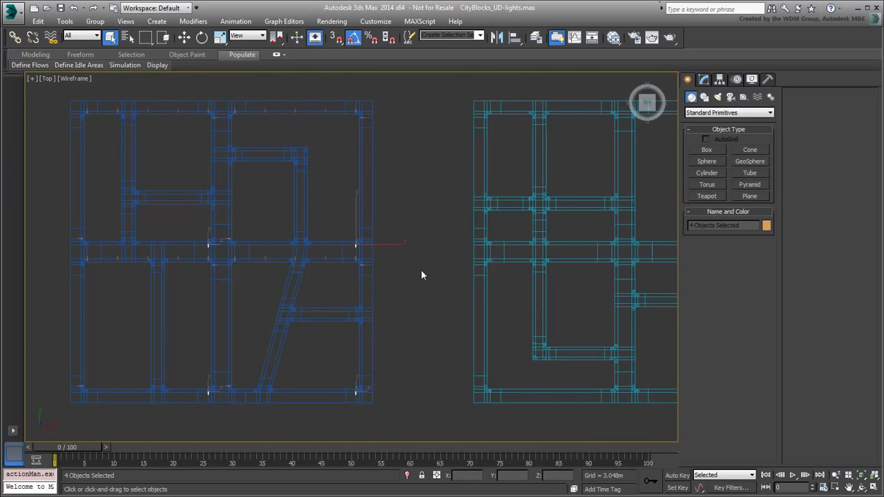
left_click(64, 21)
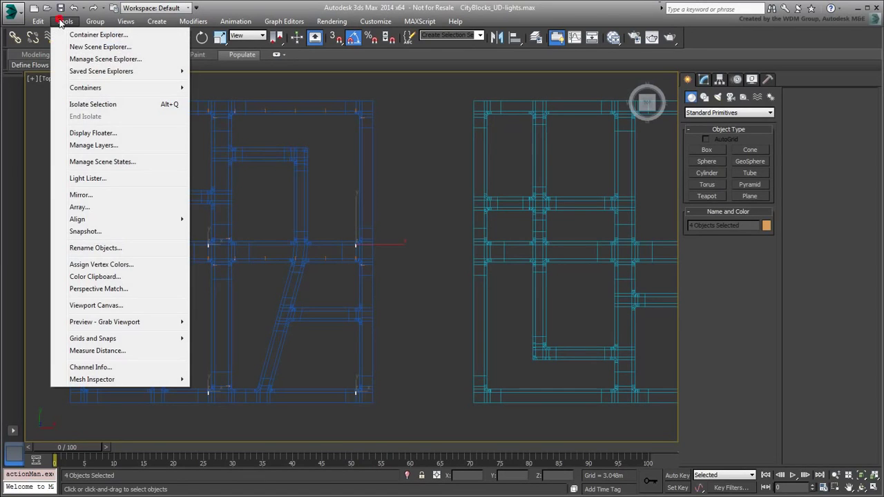
left_click(104, 207)
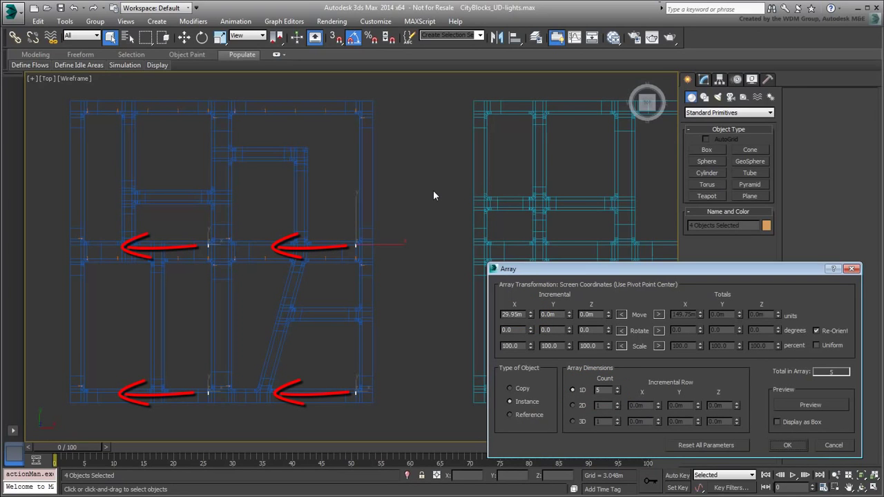
left_click(812, 407)
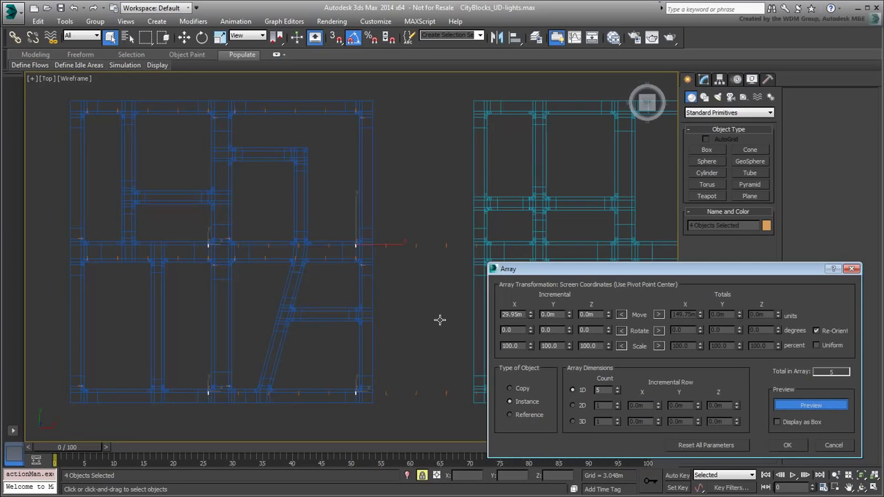
left_click(503, 314)
type("-")
key("Return")
left_click(788, 446)
middle_click_drag(272, 330, 257, 292, "alt")
key("t")
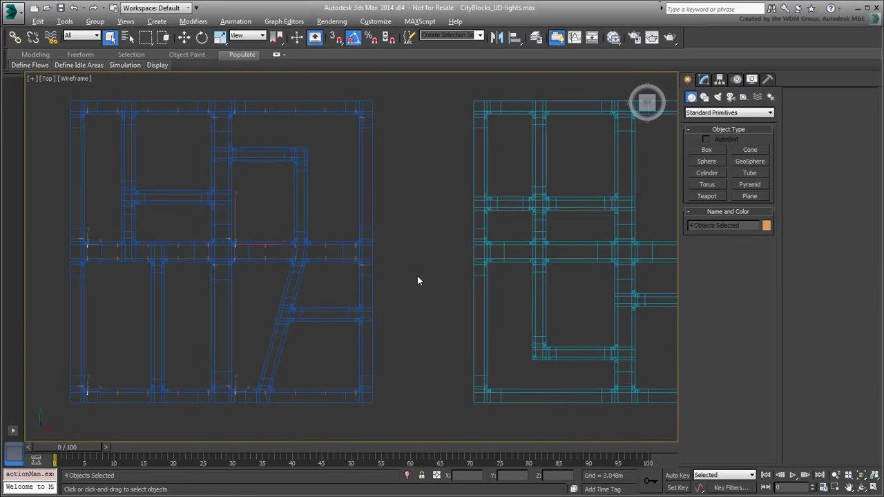
Step: Restore the four-viewport layout and select the two poles in the Front view whose profile arms point toward negative X
key("alt+w")
scroll(442, 207, "down", 5)
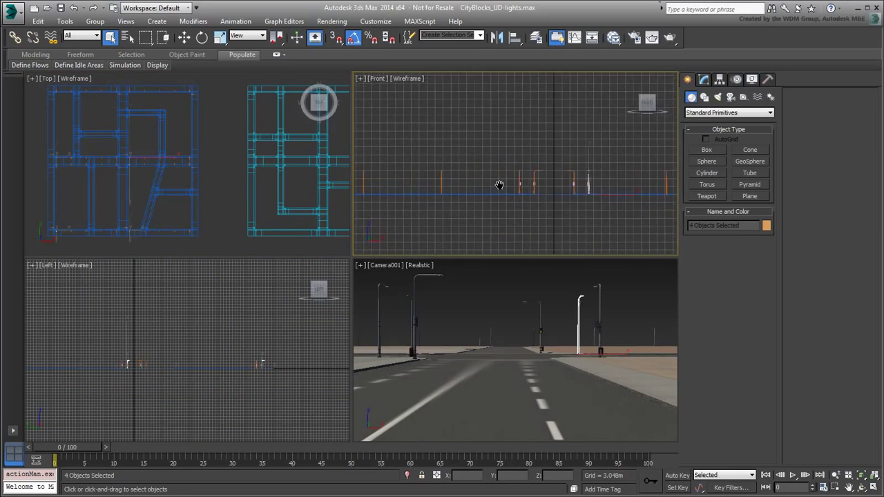
scroll(492, 178, "up", 3)
left_click_drag(410, 151, 458, 237)
Step: Add the second pair of identically oriented poles to the selection in the Front view, making four poles
scroll(484, 180, "down", 4)
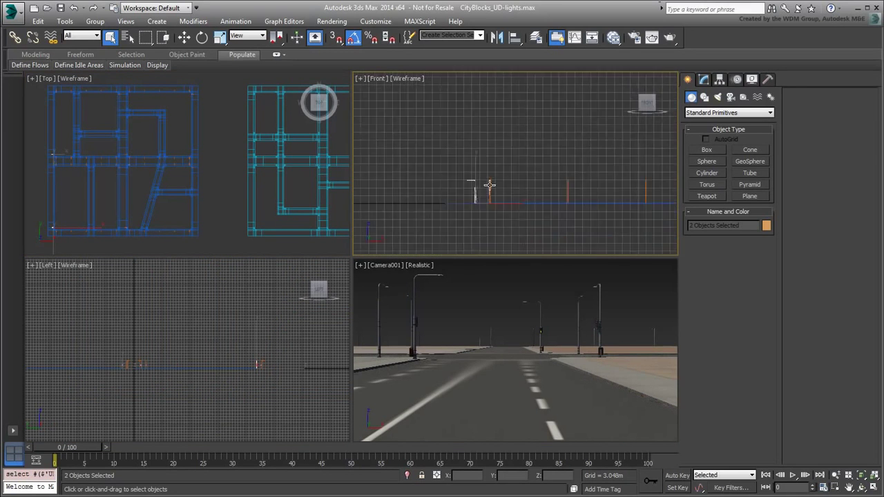
scroll(628, 163, "up", 4)
left_click(612, 204)
scroll(573, 196, "down", 4)
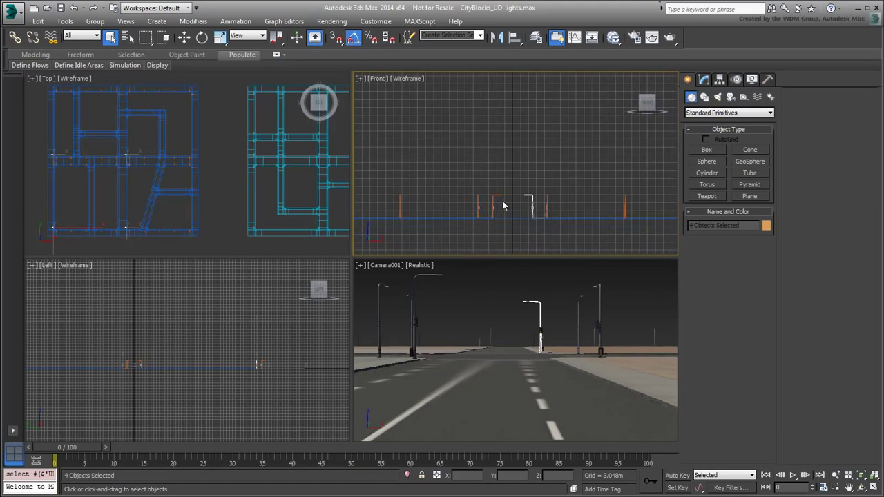
middle_click_drag(503, 203, 726, 188)
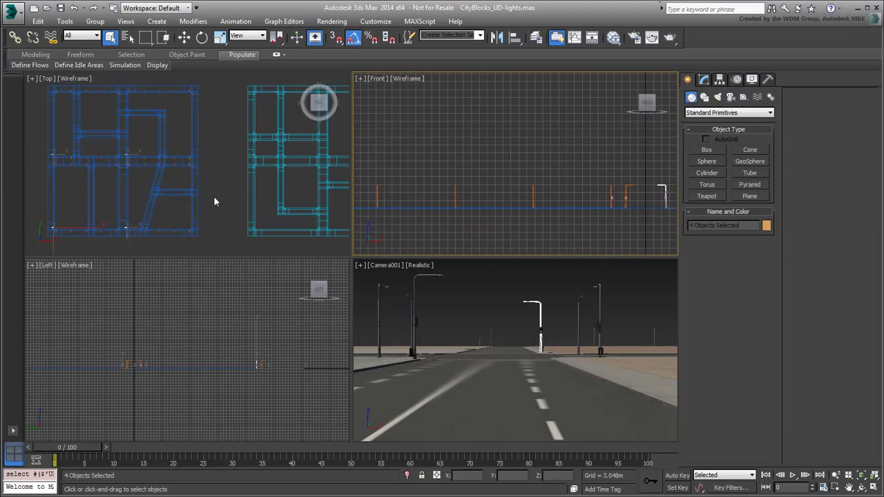
Step: In the maximized Top view, array the four poles as instances with incremental moves of 0 m in X and 29.95 m in Y, count 5
key("alt+w")
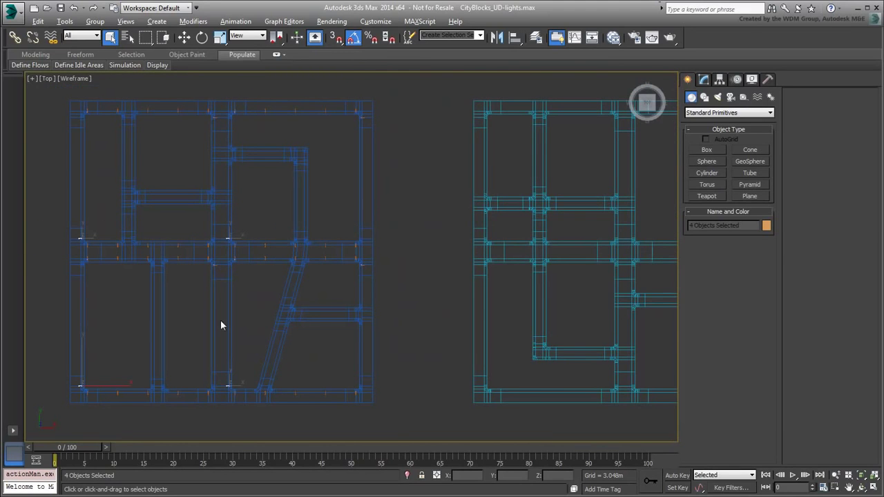
middle_click_drag(241, 333, 248, 291, "alt")
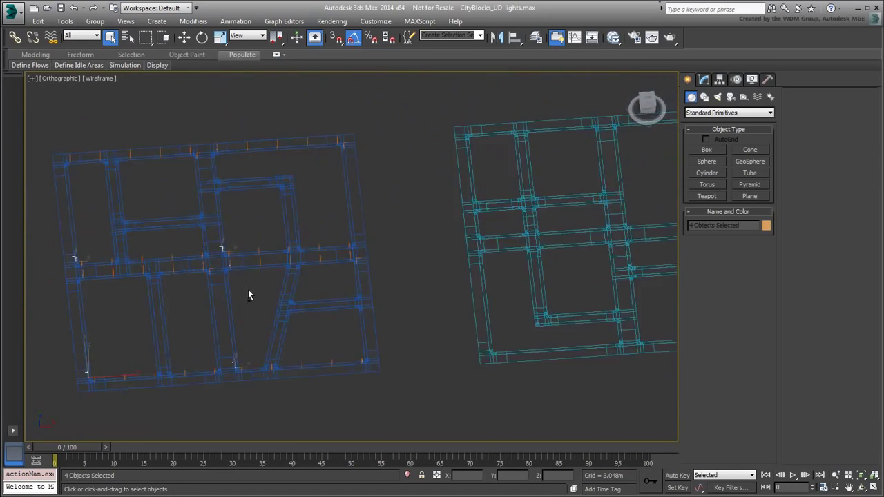
key("t")
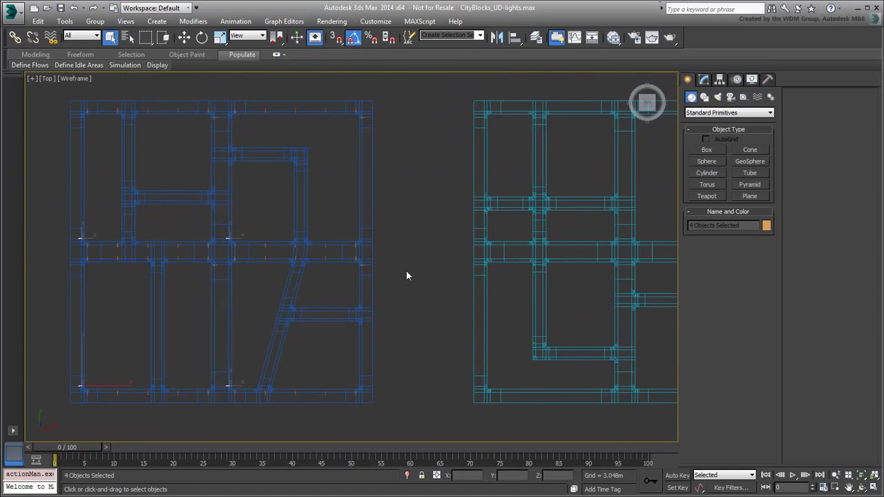
left_click(64, 21)
left_click(78, 207)
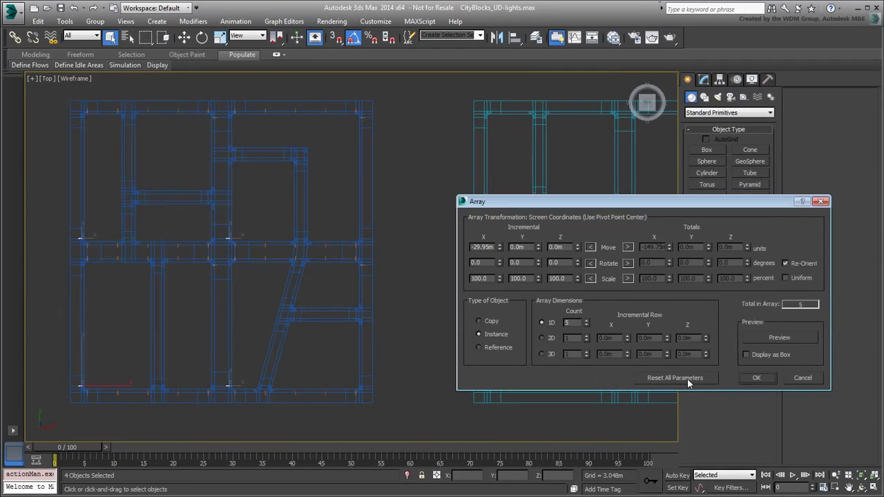
left_click(783, 337)
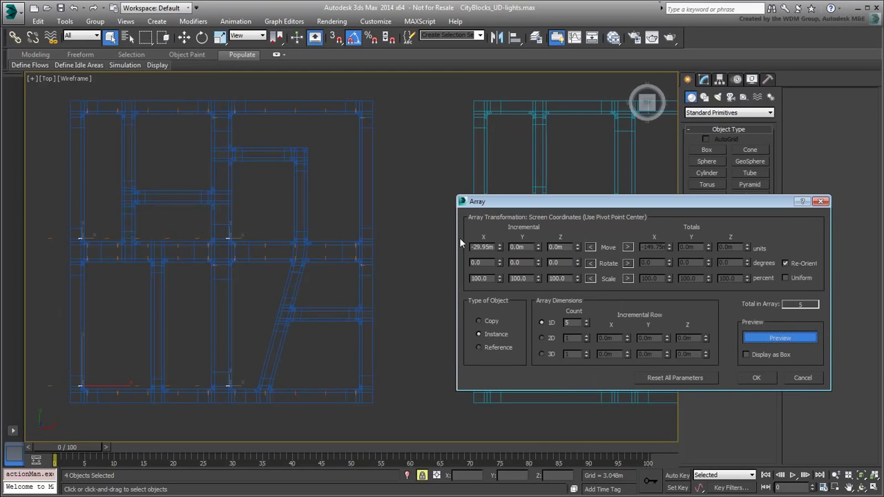
right_click(500, 246)
key("Tab")
type("29.95")
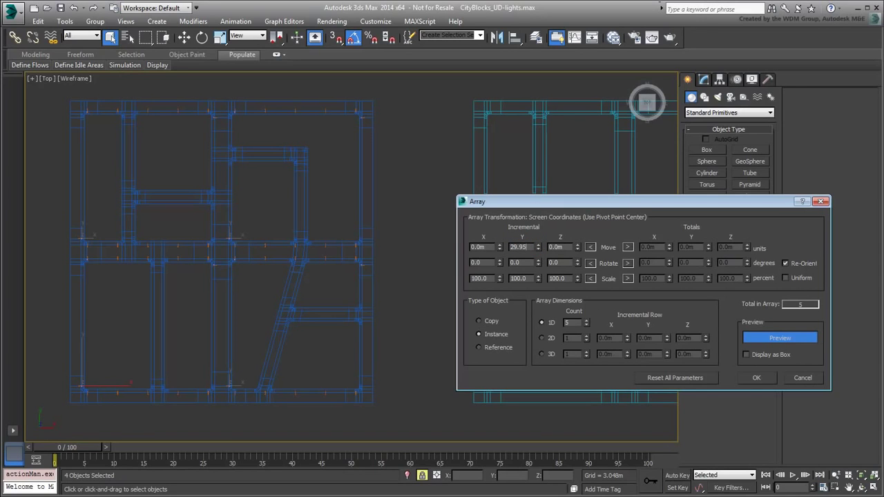
key("Return")
left_click(758, 377)
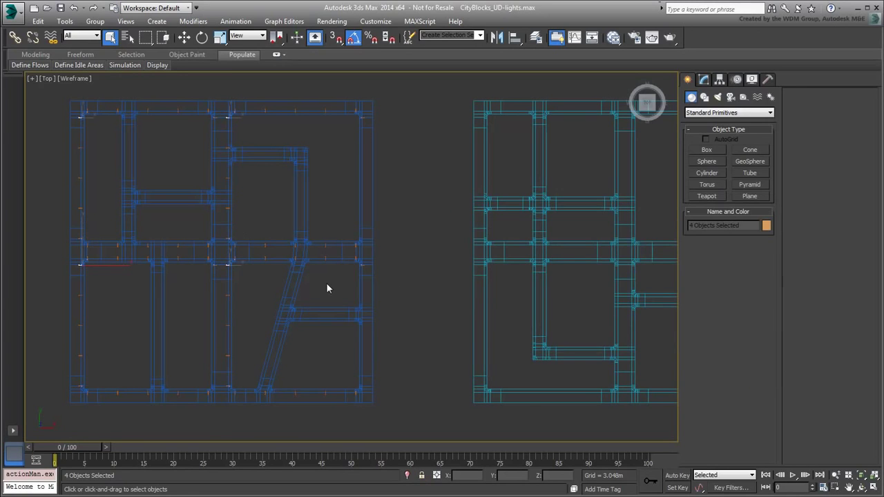
Step: Restore the four-viewport layout and select the four poles in the Front view whose profile arms point toward positive X
middle_click_drag(332, 339, 376, 270, "alt")
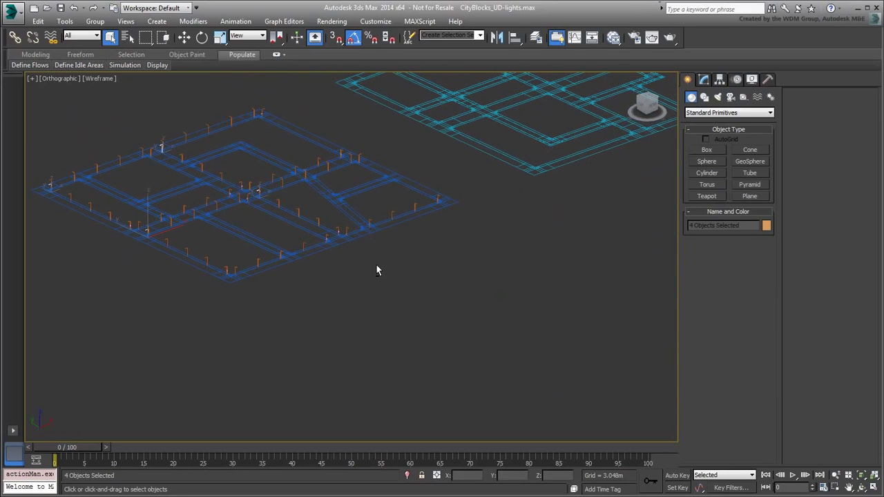
key("t")
key("alt+w")
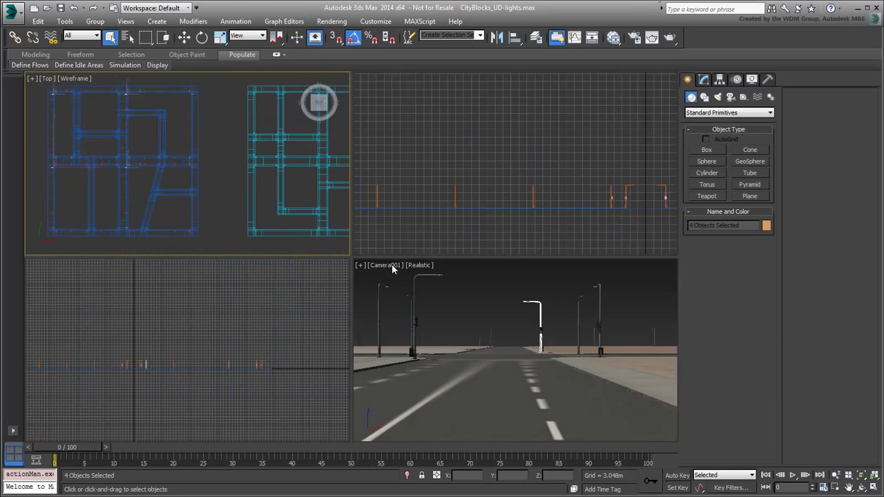
right_click(494, 205)
key("z")
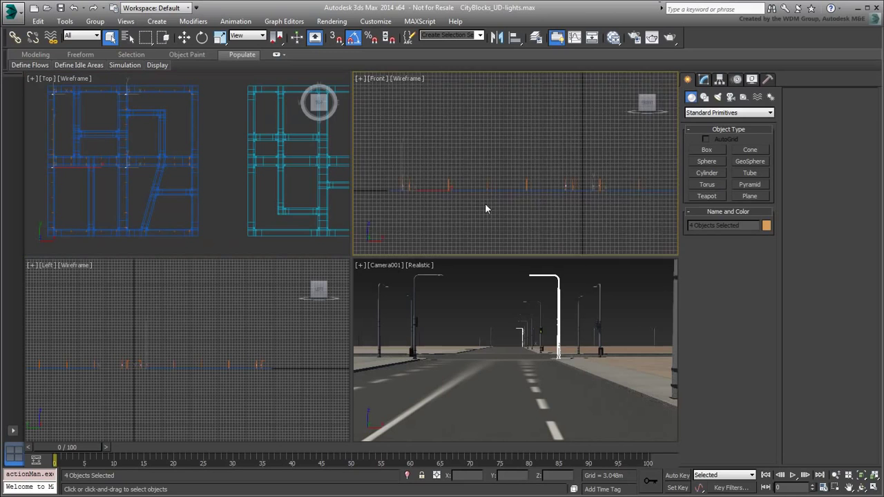
left_click_drag(531, 173, 493, 208)
scroll(494, 207, "down", 5)
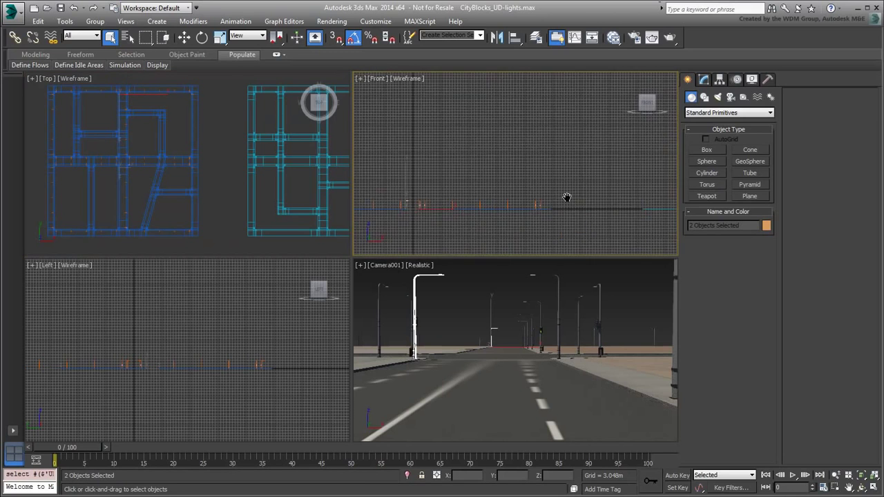
left_click_drag(430, 218, 428, 218, "ctrl")
key("z")
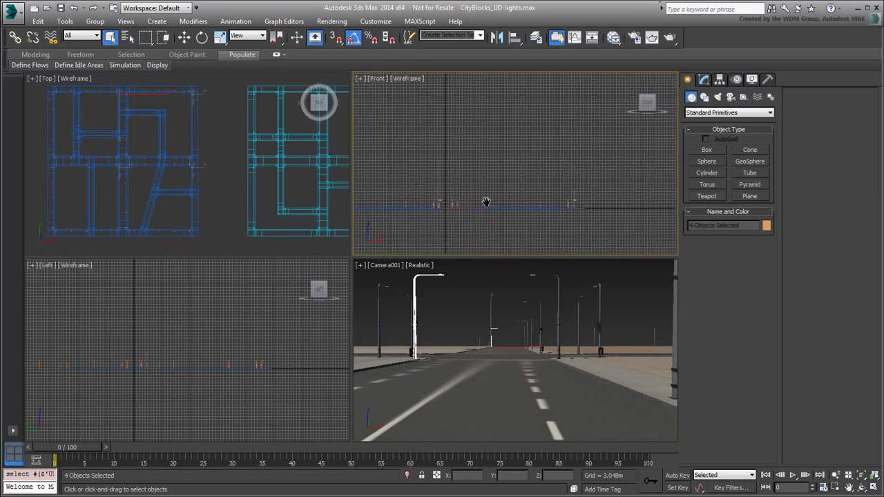
Step: In the maximized Top view, array the four poles as instances with incremental moves of 0 m in X and -29.95 m in Y, count 5
key("alt+w")
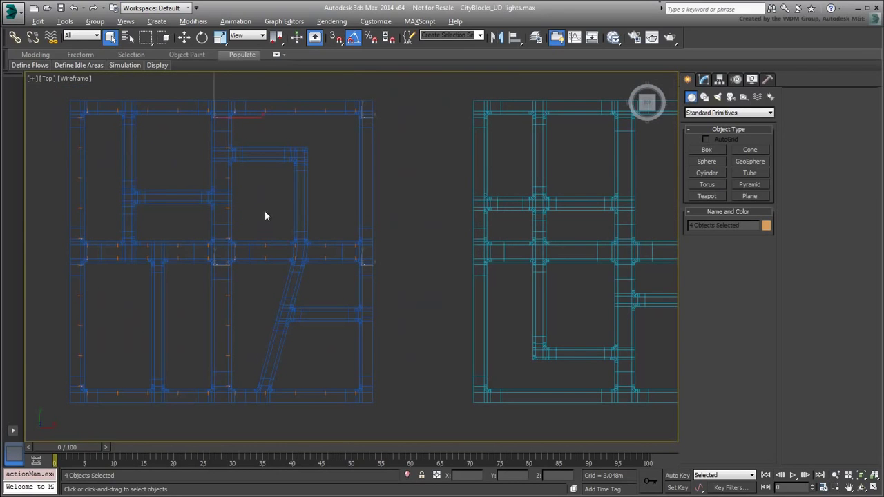
left_click(64, 21)
left_click(80, 206)
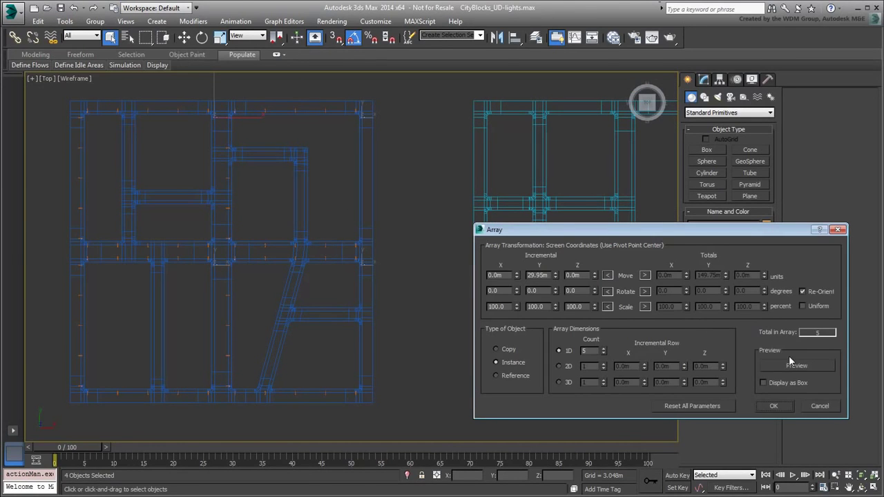
left_click(791, 362)
middle_click_drag(269, 201, 244, 176)
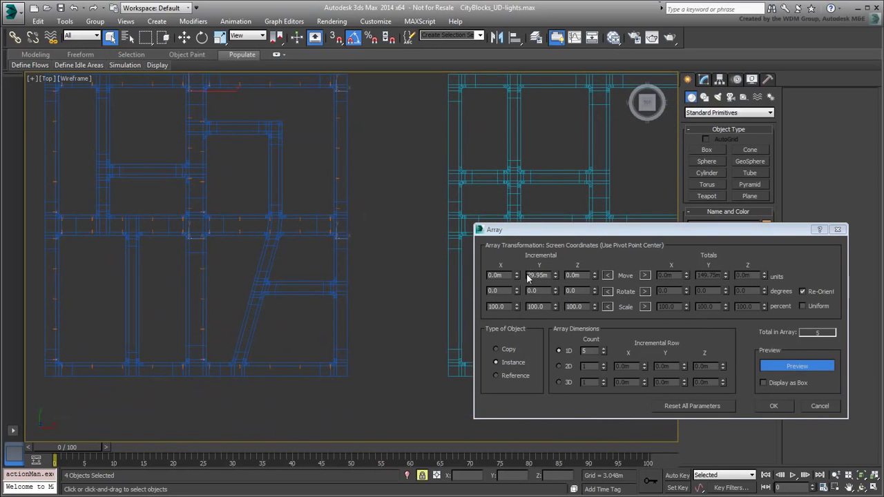
left_click(530, 275)
type("-")
key("Return")
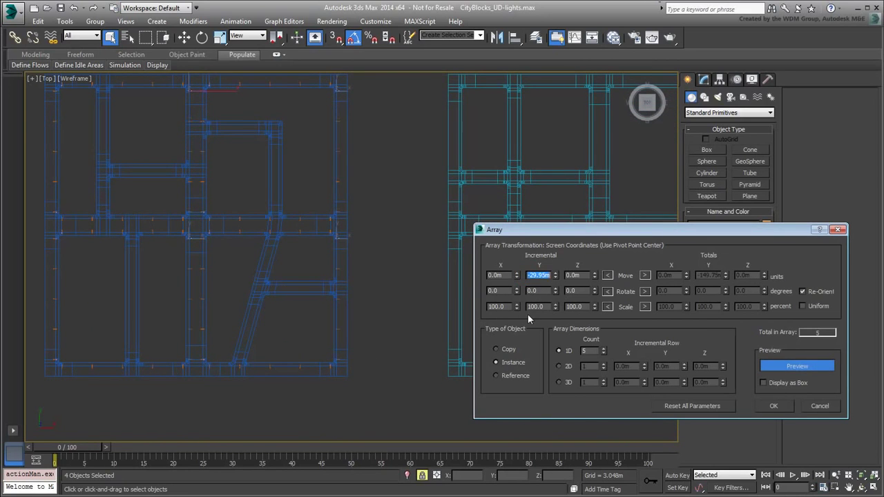
middle_click_drag(268, 242, 274, 270)
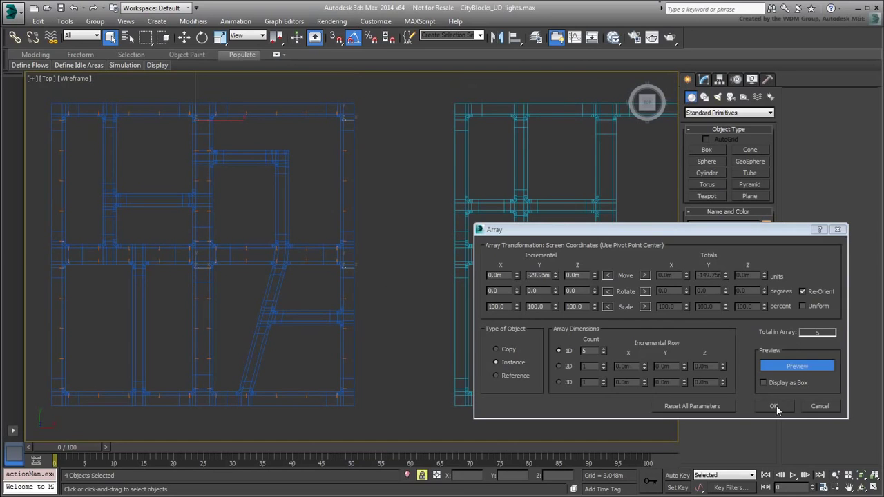
left_click(772, 406)
Step: Move the two facing poles that stand in the intersection at the diagonal road's upper end about -5.04 m along X, clear of the crossing
middle_click_drag(362, 336, 376, 271, "alt")
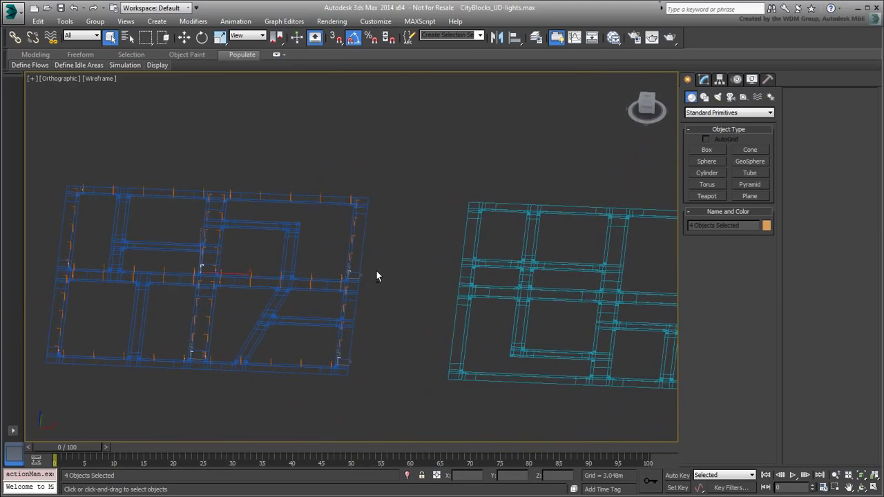
key("t")
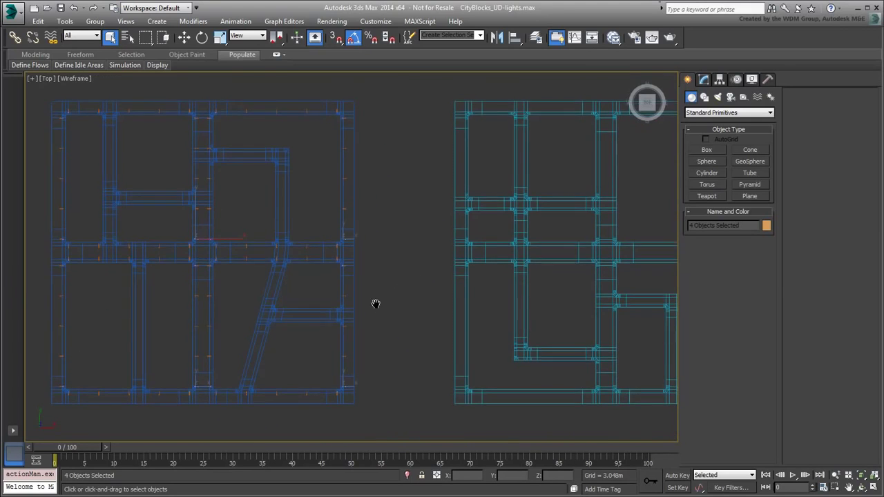
scroll(394, 250, "up", 5)
middle_click_drag(381, 262, 487, 237)
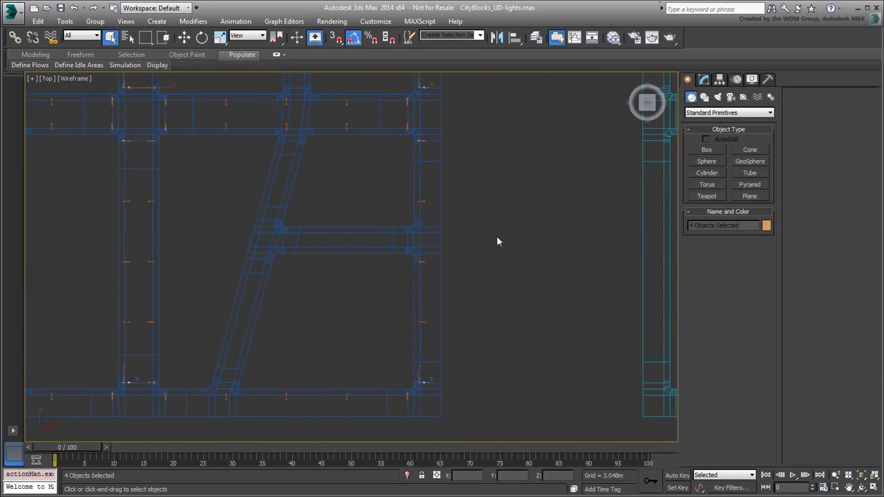
scroll(302, 209, "up", 5)
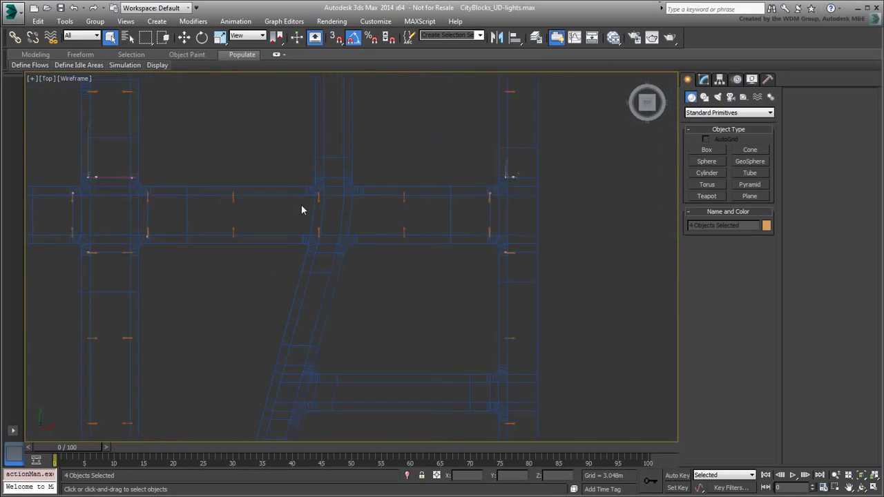
left_click(371, 189)
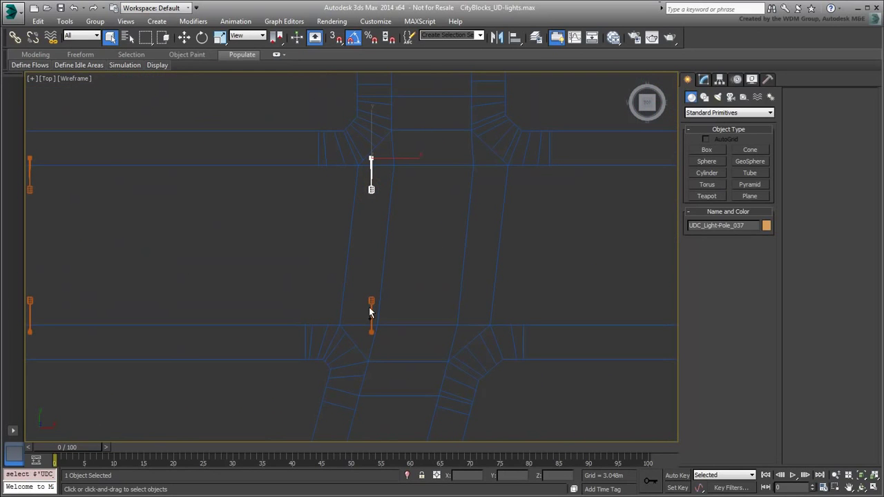
left_click(371, 302, "ctrl")
right_click(417, 293)
left_click(426, 299)
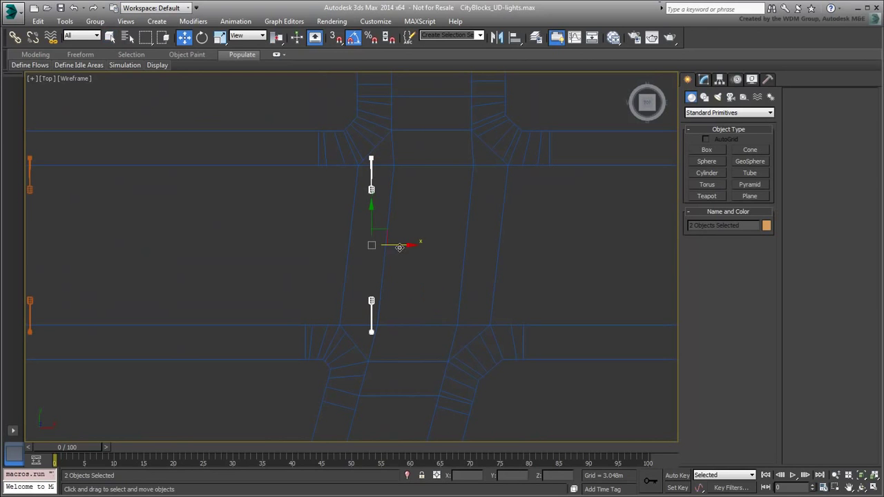
left_click_drag(400, 246, 347, 245)
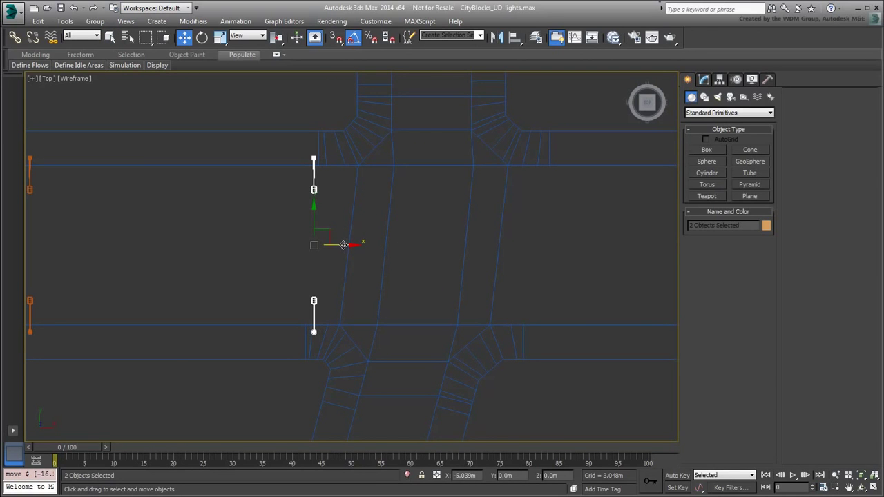
Step: Move the pole blocking the diagonal road's lower end along X to about 52.15 m, just past the road
scroll(375, 241, "down", 6)
scroll(320, 318, "up", 6)
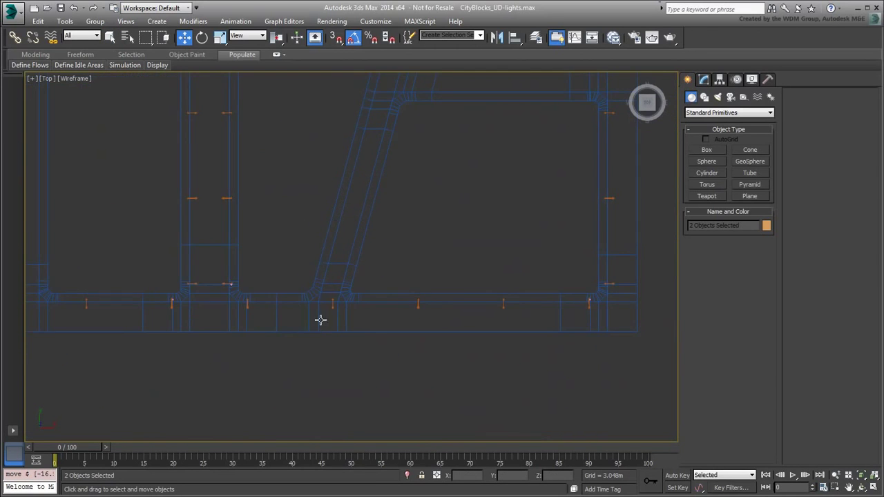
left_click(363, 299)
left_click_drag(383, 284, 484, 283)
scroll(414, 263, "down", 4)
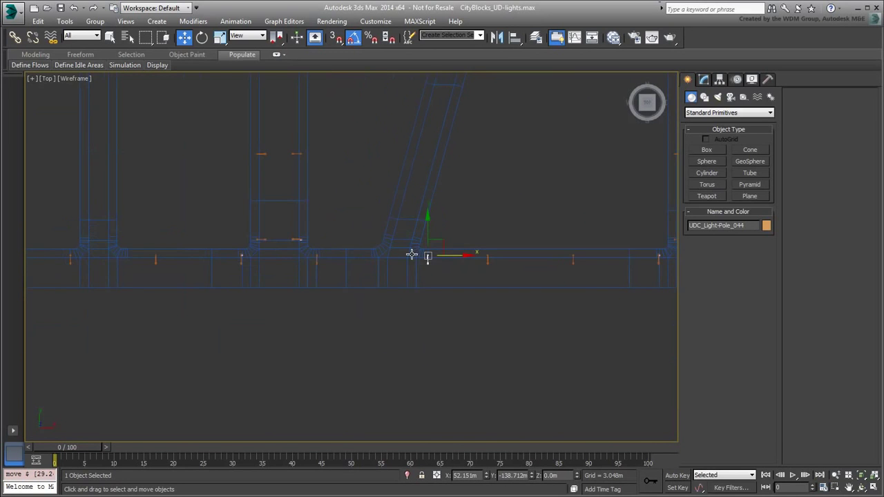
scroll(375, 339, "down", 3)
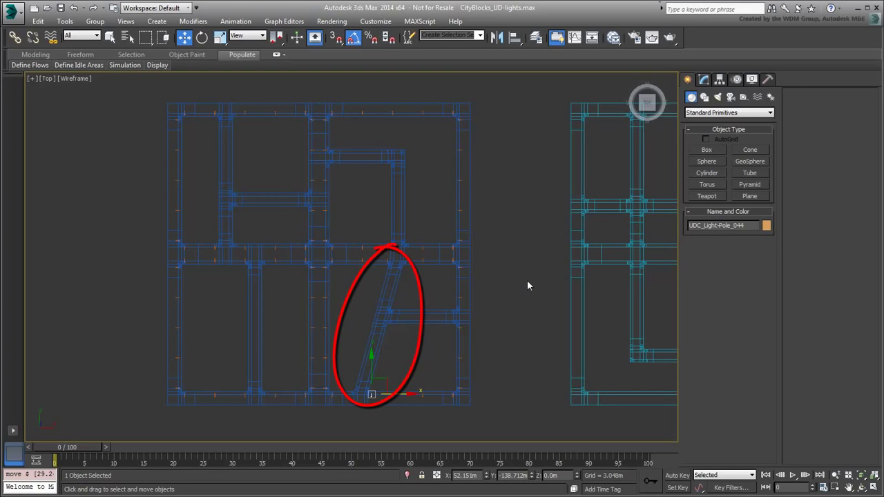
Step: Clear the selection and merge UDC_StreetLight_001 from Urban-Design-Components.max, using the scene material for the duplicate UD Components material
left_click(527, 279)
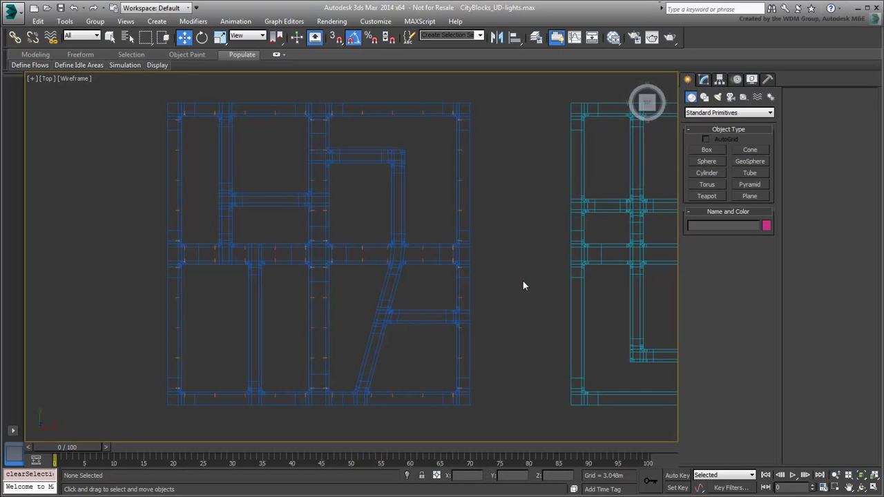
left_click(12, 11)
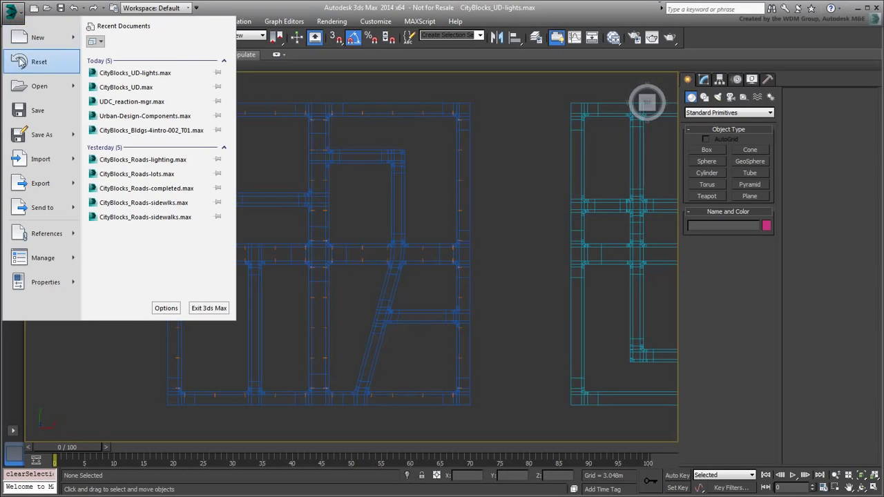
mouse_move(81, 161)
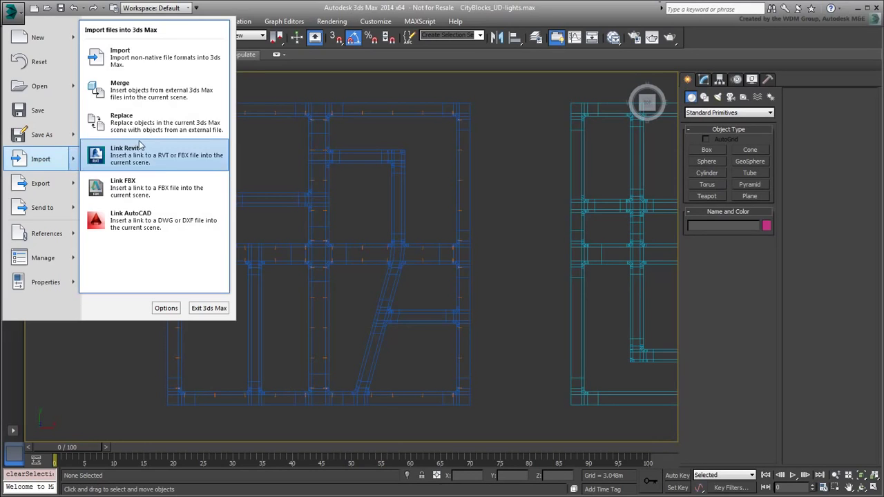
left_click(131, 97)
left_click(102, 172)
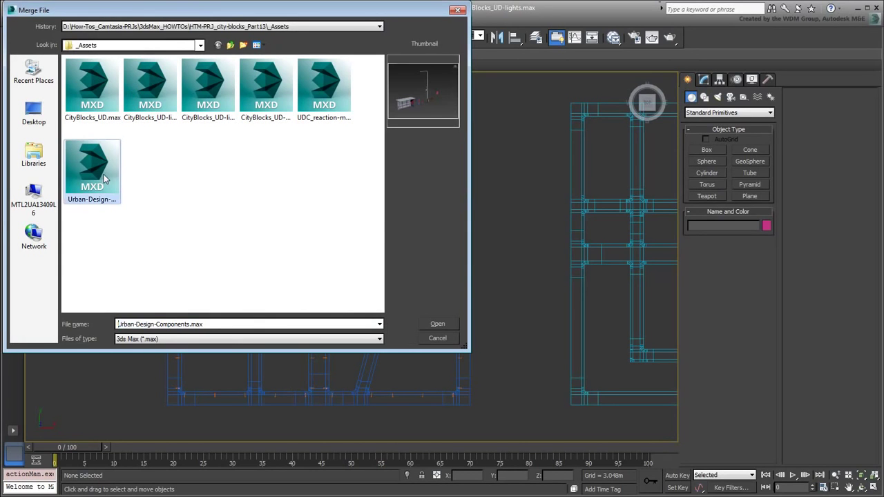
left_click(437, 324)
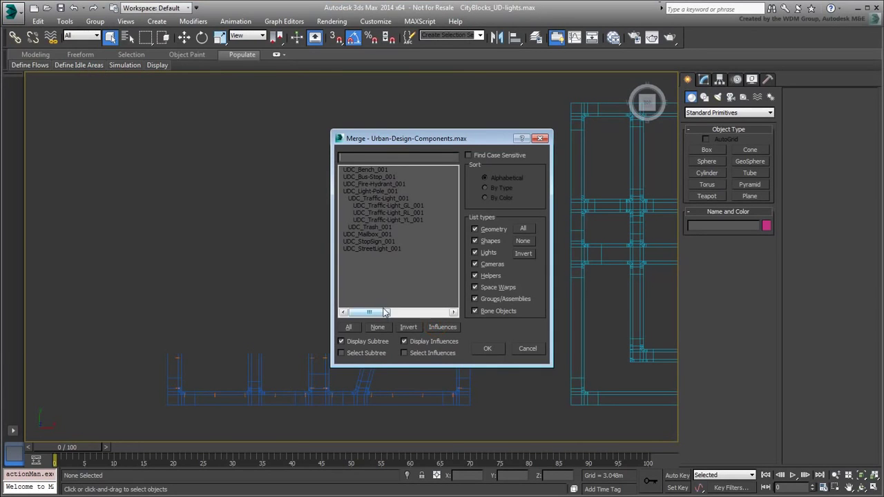
left_click(375, 250)
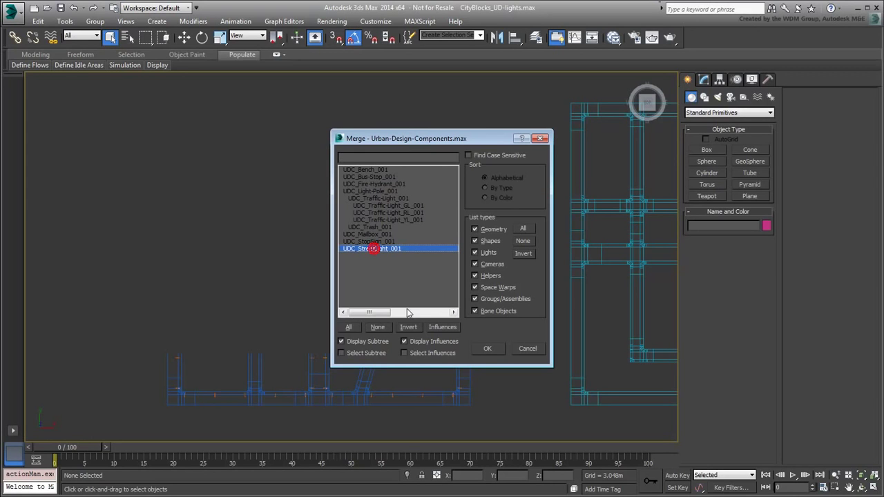
left_click(487, 350)
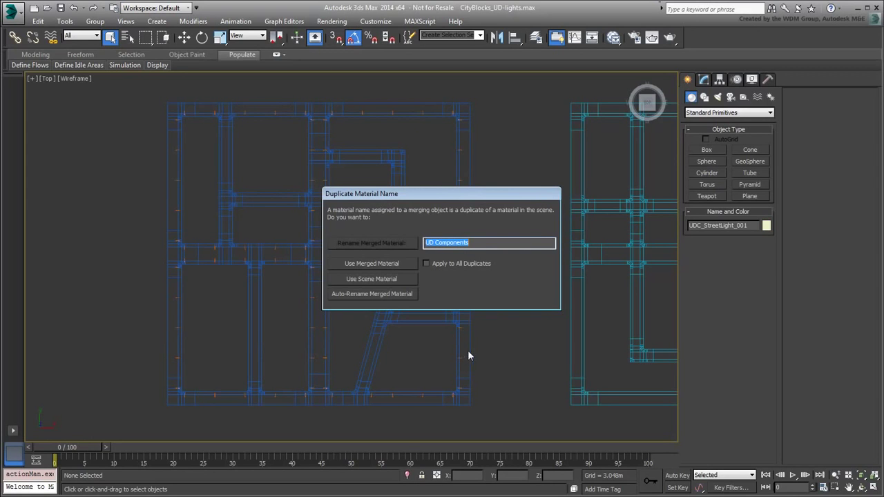
left_click(379, 280)
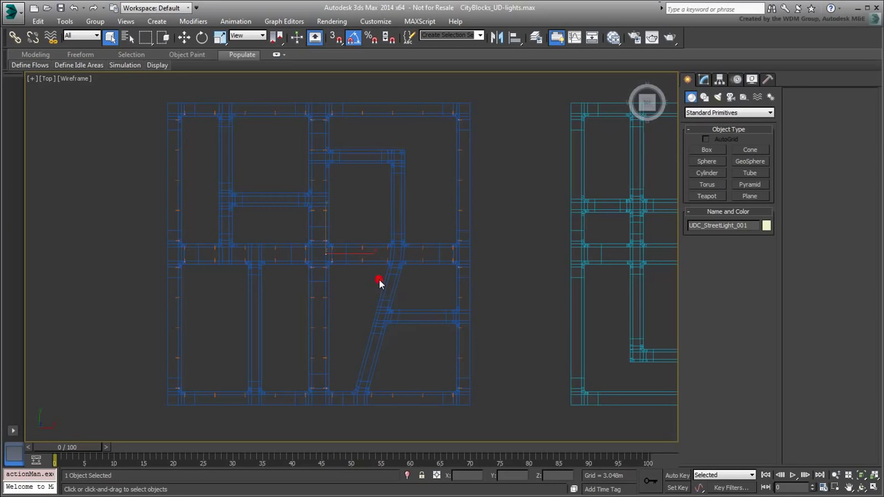
Step: Move the merged street light beside the diagonal road, to about X 39.35 m and Y -86.6 m
right_click(335, 244)
left_click(341, 251)
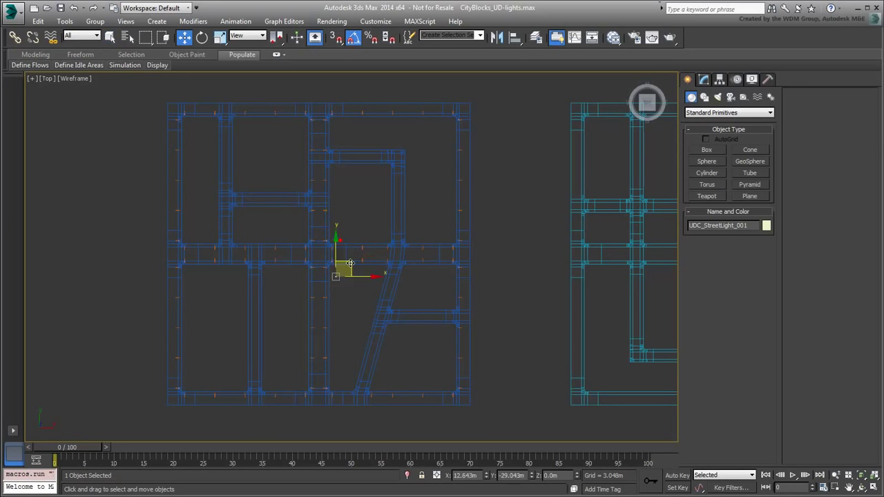
left_click_drag(350, 264, 371, 336)
middle_click_drag(370, 336, 364, 253)
scroll(363, 287, "up", 5)
scroll(361, 292, "down", 2)
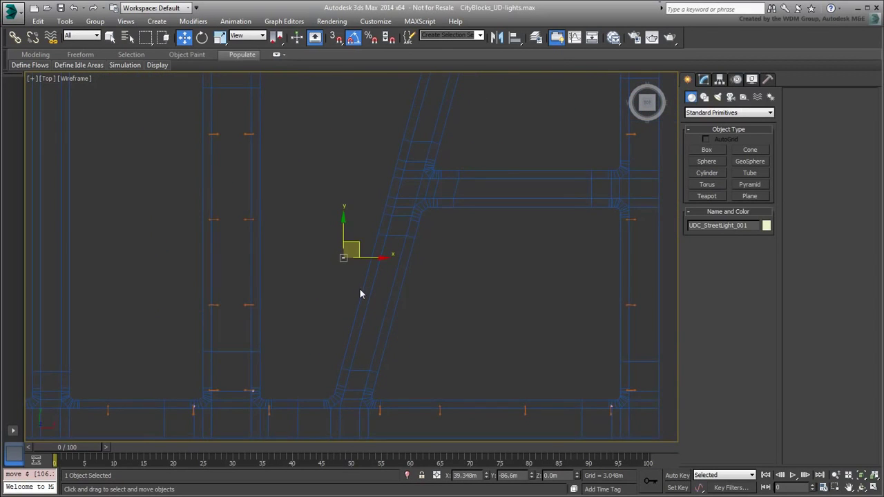
Step: Use the Spacing Tool to lay out 5 street lights between two points along the diagonal road's west sidewalk, from lower to upper end
middle_click_drag(360, 294, 455, 335)
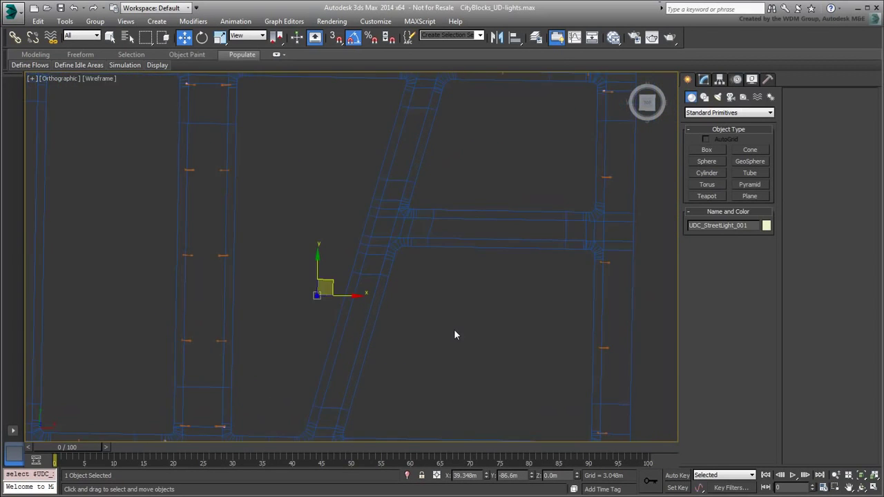
left_click(65, 22)
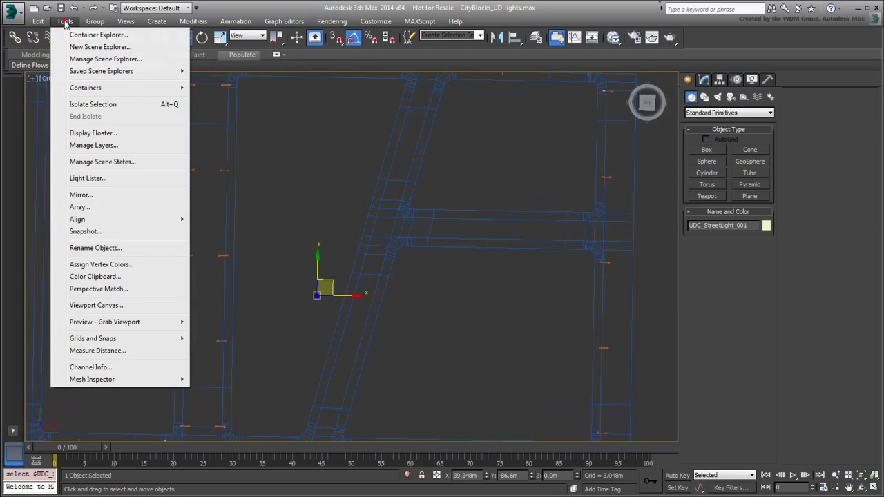
mouse_move(95, 220)
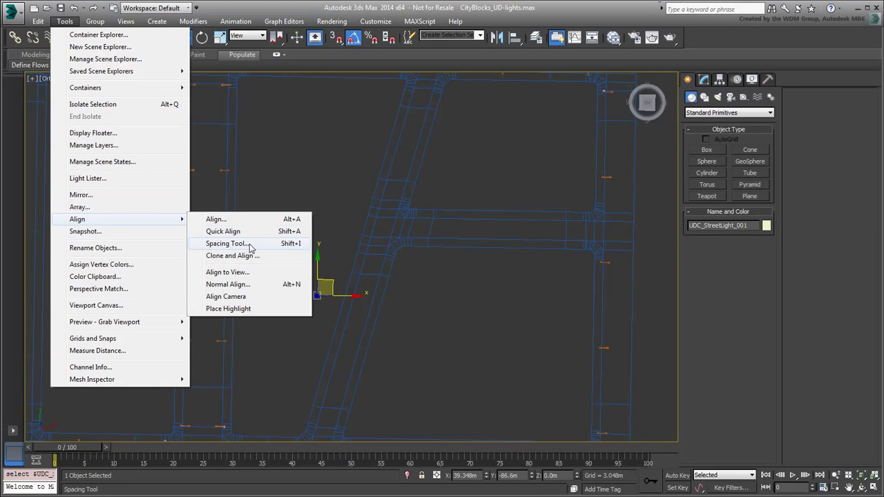
left_click(228, 244)
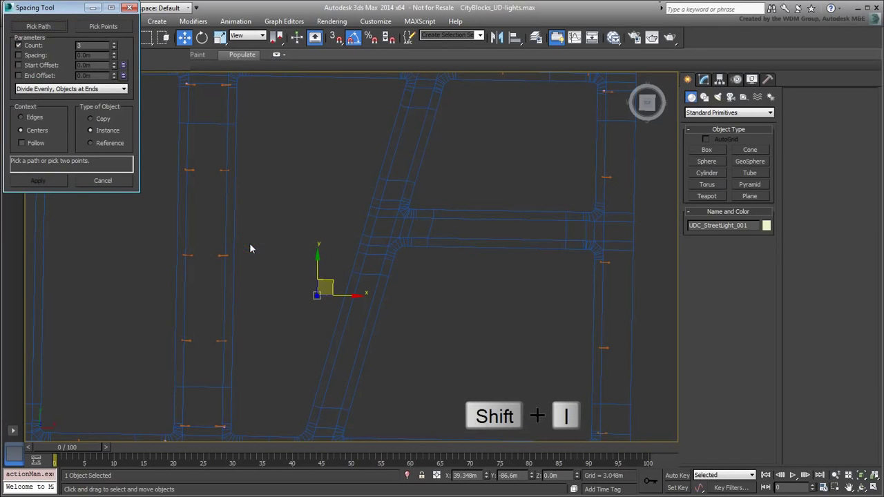
left_click_drag(62, 7, 103, 117)
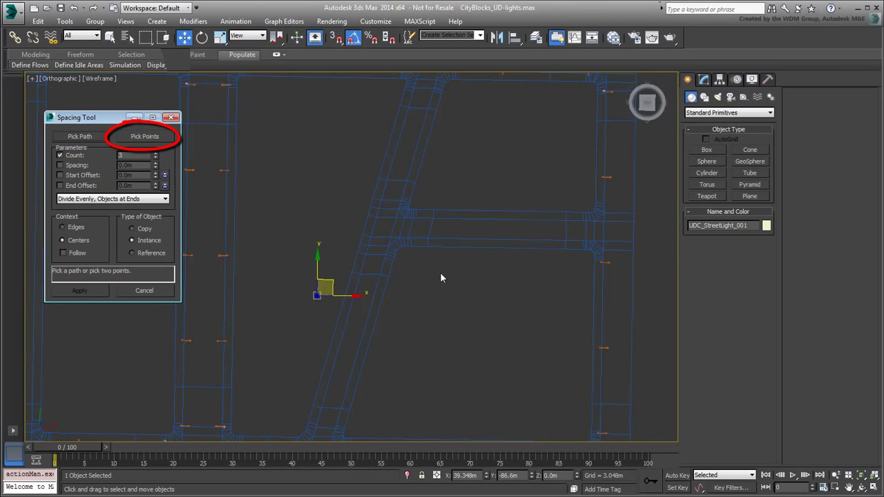
left_click(150, 137)
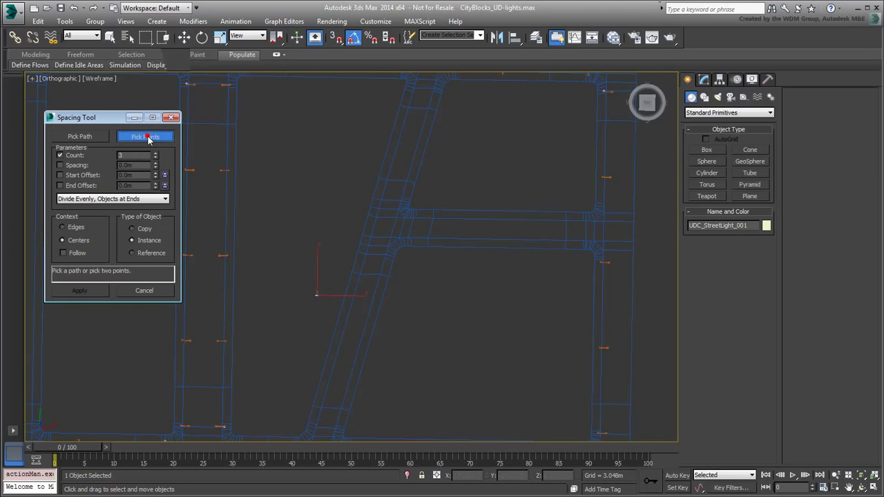
left_click(313, 429)
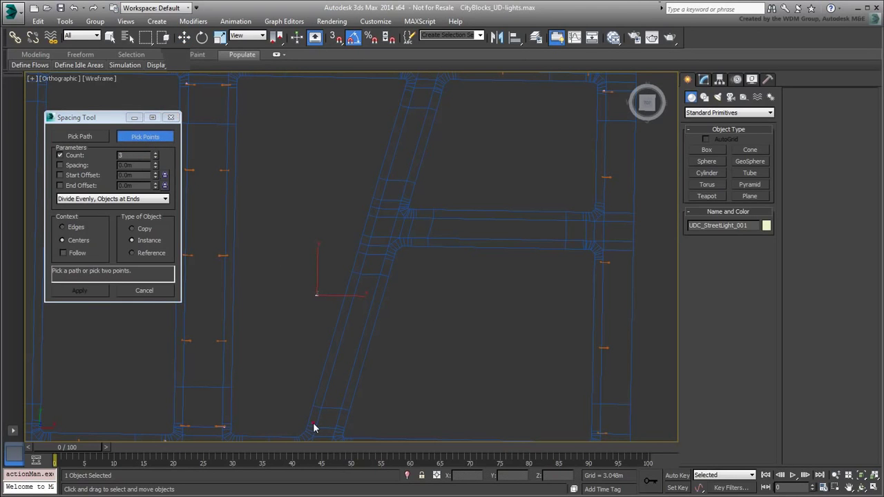
left_click(409, 90)
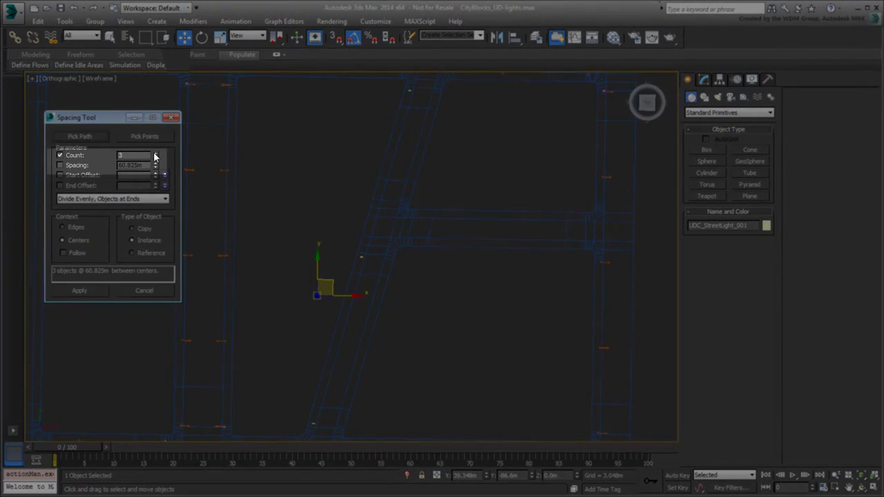
left_click(155, 153)
left_click(155, 153)
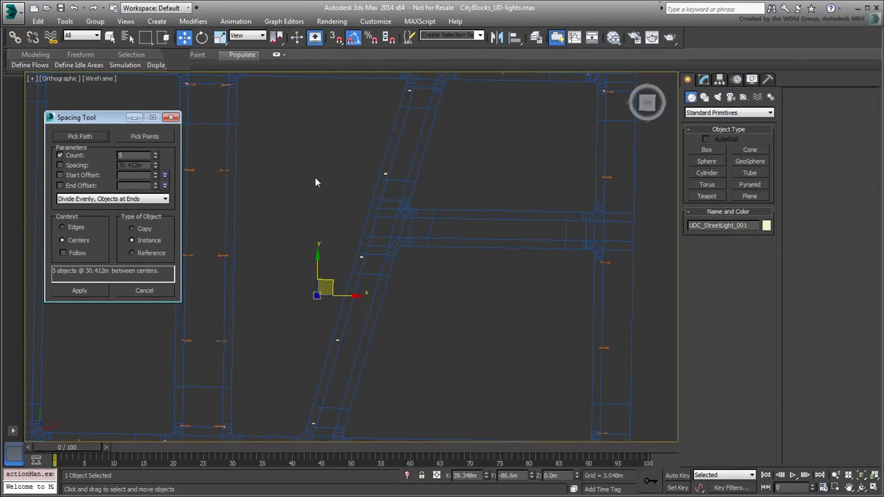
Step: Make the spaced copies follow the path direction and rotate the source street light -90° about Z so they align across the road
left_click(69, 254)
scroll(330, 285, "up", 4)
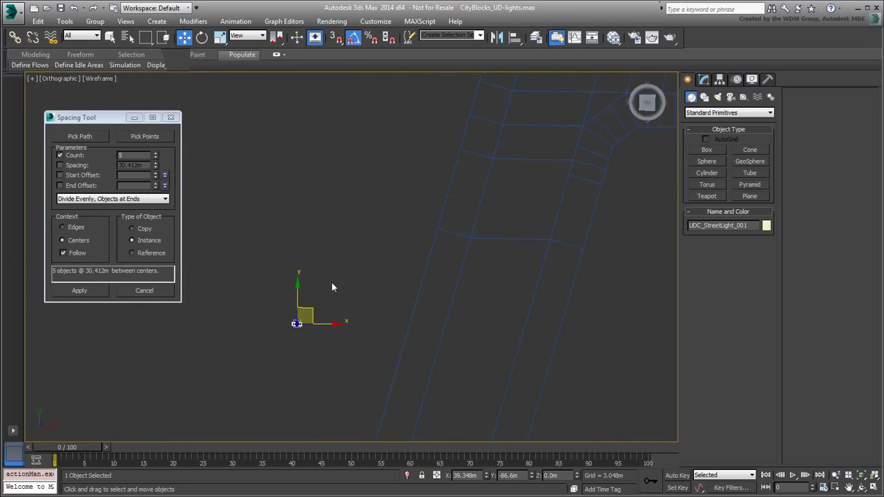
left_click(121, 142)
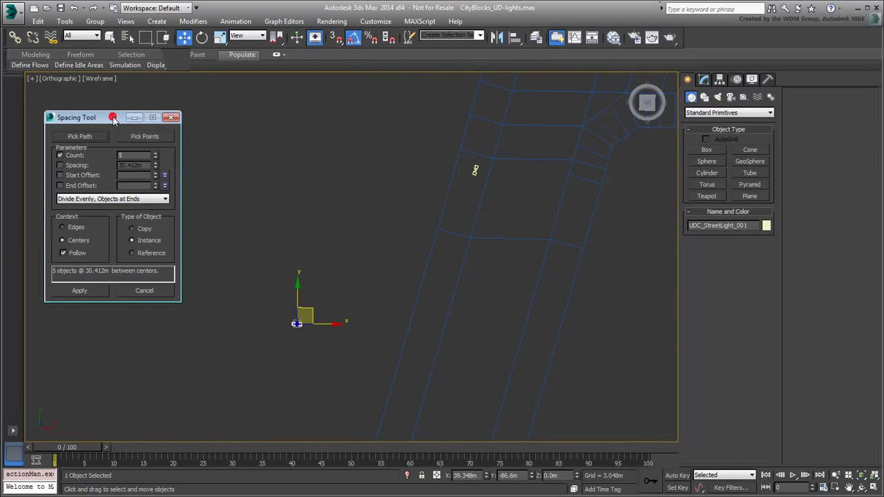
right_click(309, 343)
left_click(323, 357)
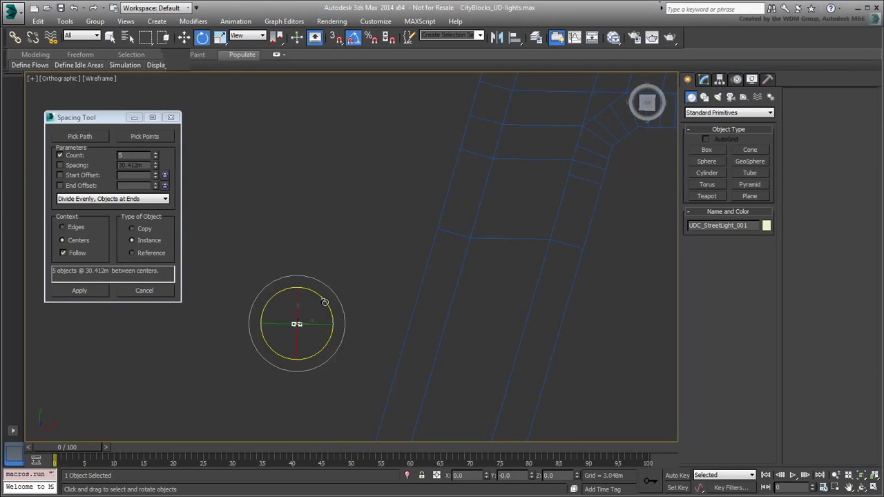
left_click_drag(324, 300, 337, 365)
left_click(105, 118)
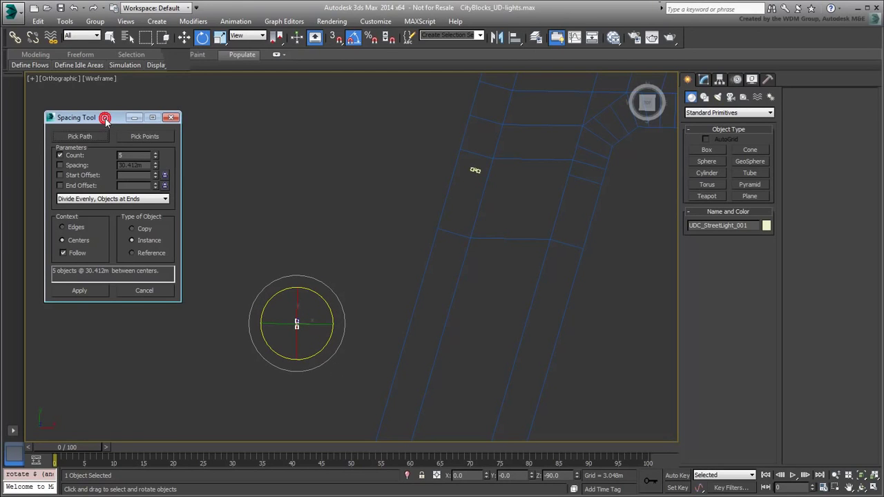
Step: Check the layout along the diagonal road's west sidewalk and apply the spacing as instances
middle_click_drag(616, 373, 452, 322, "alt")
left_click(88, 118)
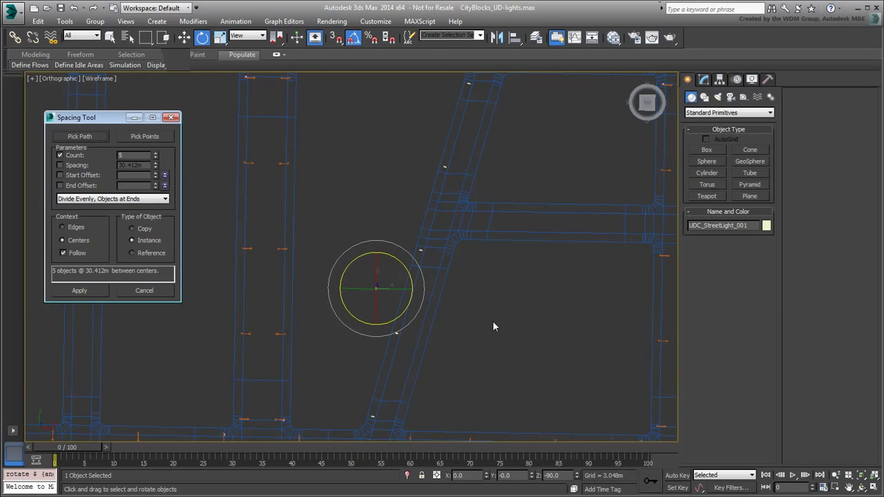
left_click(79, 290)
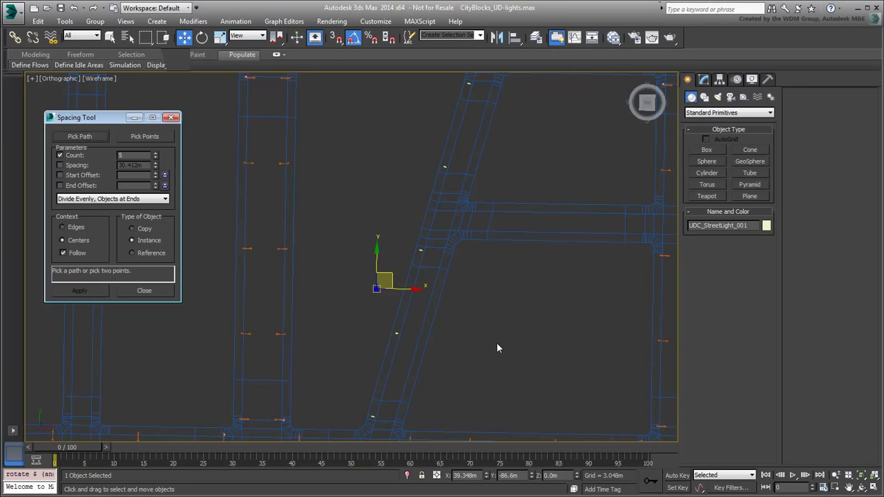
Step: Space 3 street light instances along the diagonal road's east sidewalk, from its lower end up to the side street
left_click(156, 136)
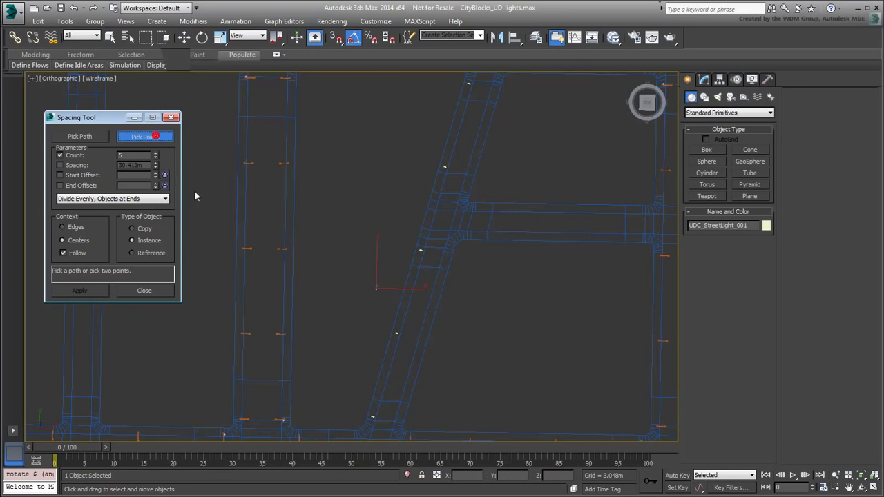
left_click(397, 427)
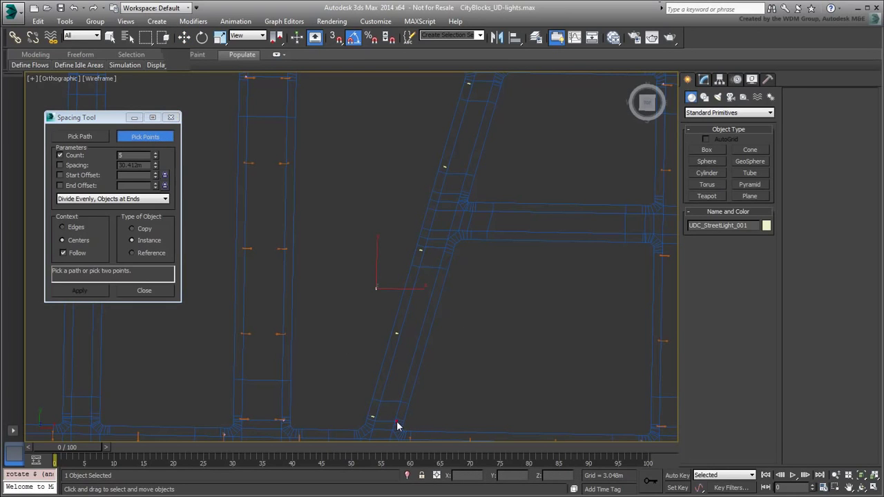
left_click(446, 261)
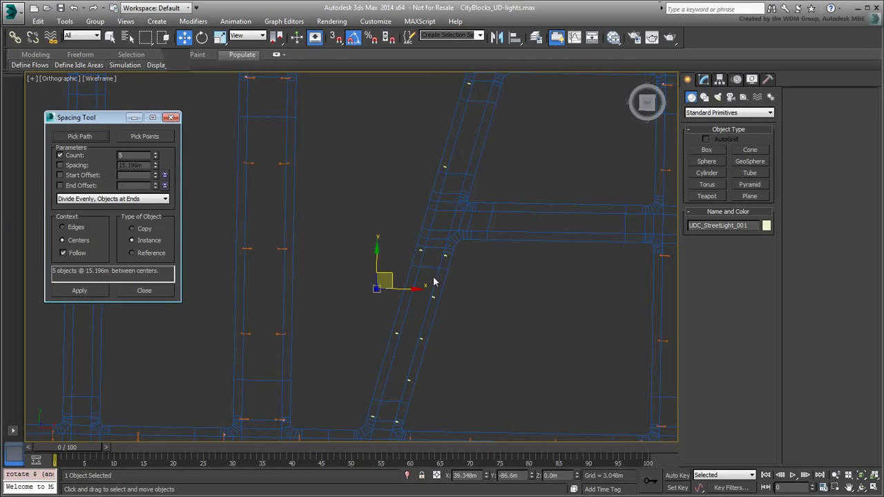
left_click(156, 158)
left_click(156, 158)
left_click(76, 291)
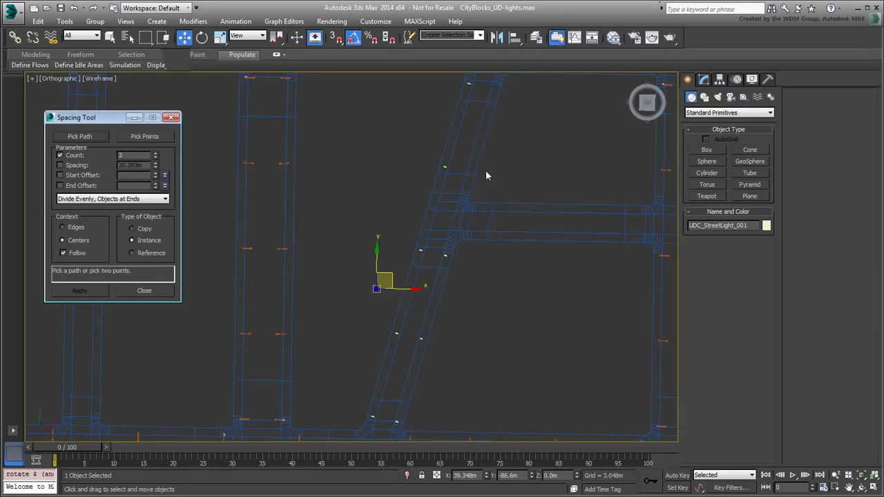
Step: Space 2 street light instances along the diagonal road's east sidewalk, from the side street up to the main road
middle_click_drag(488, 174, 423, 269)
left_click(145, 136)
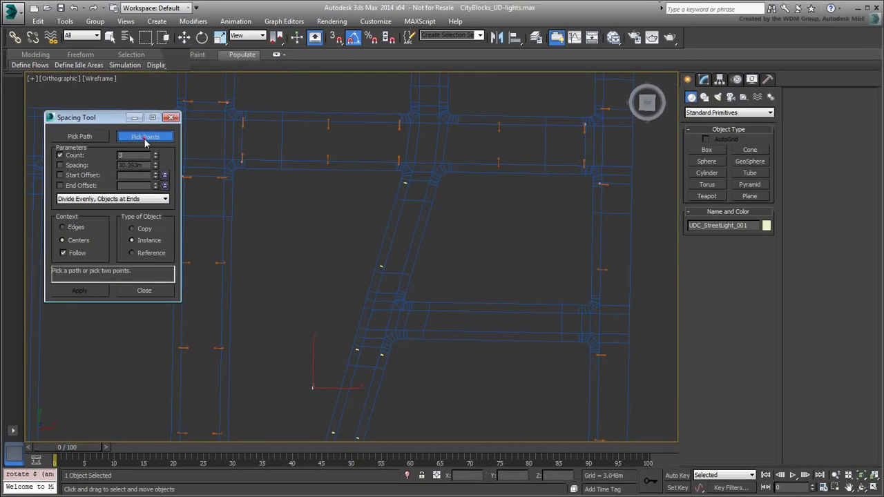
left_click(404, 274)
left_click(430, 187)
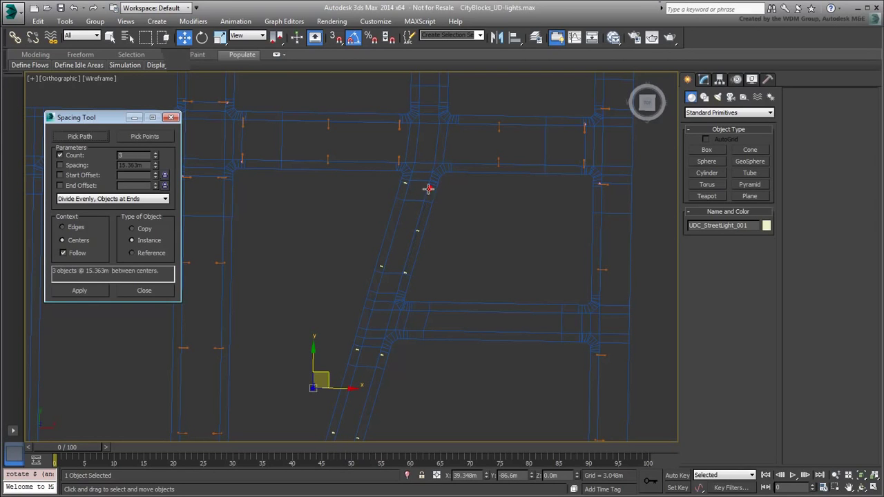
left_click(155, 158)
left_click(76, 291)
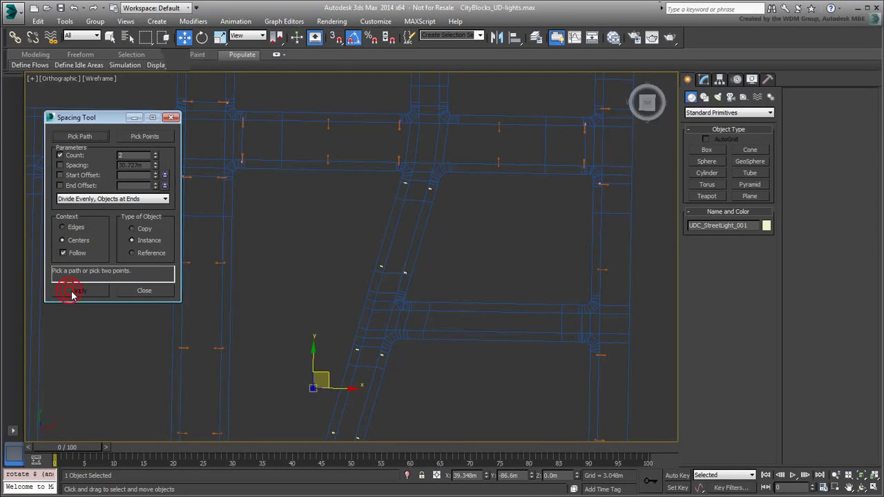
Step: Space 3 street light instances along the upper sidewalk of the side street that branches off the diagonal road
left_click(142, 137)
left_click(413, 306)
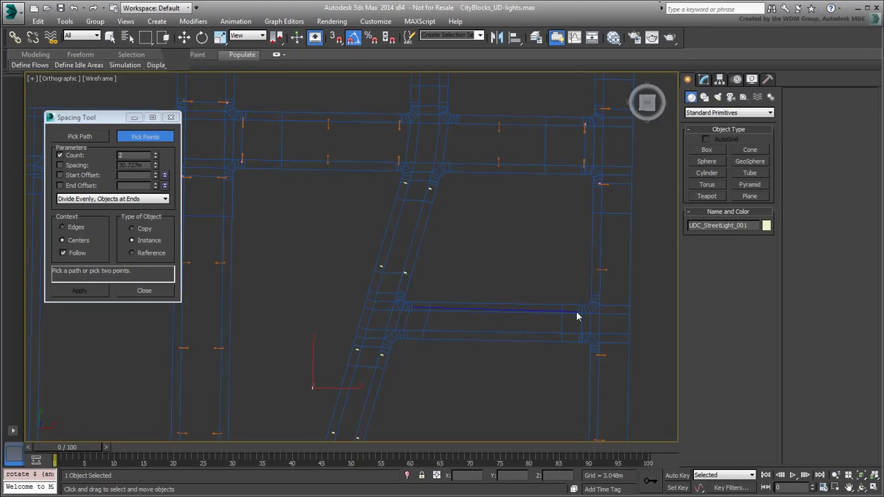
left_click(579, 310)
left_click(155, 154)
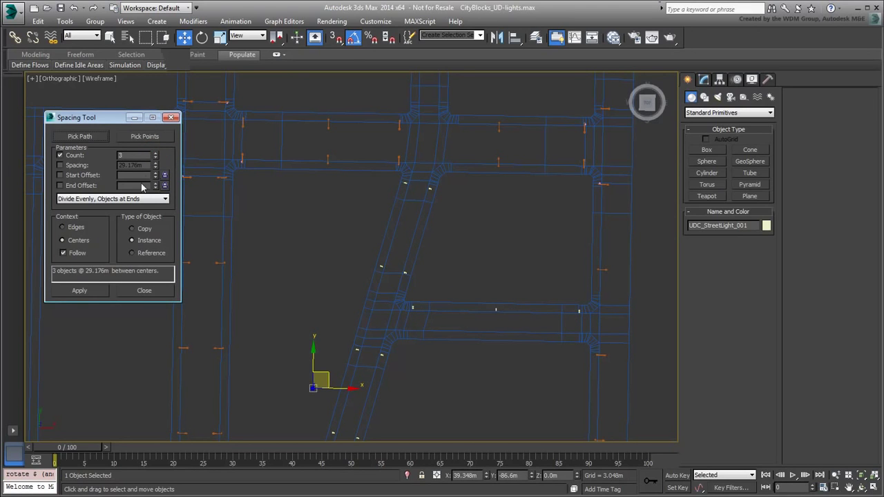
left_click(77, 291)
Step: Space 3 street light instances along the lower sidewalk of the same side street
left_click(145, 136)
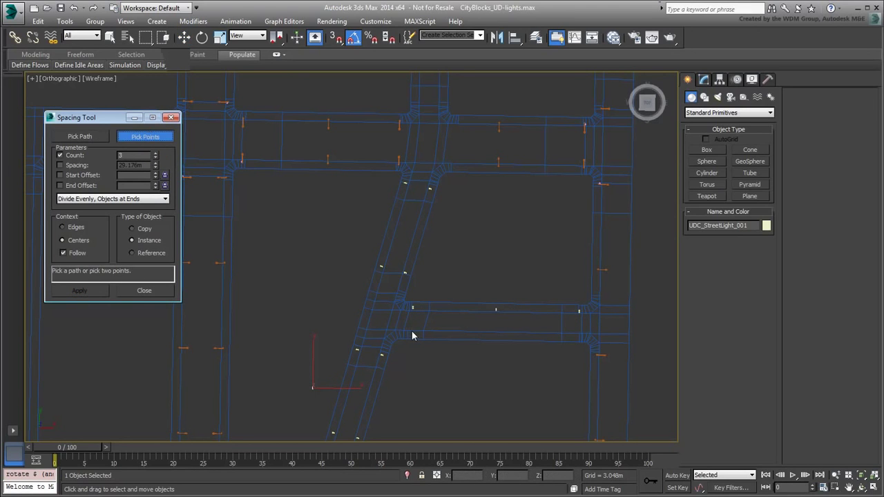
left_click(411, 332)
left_click(579, 338)
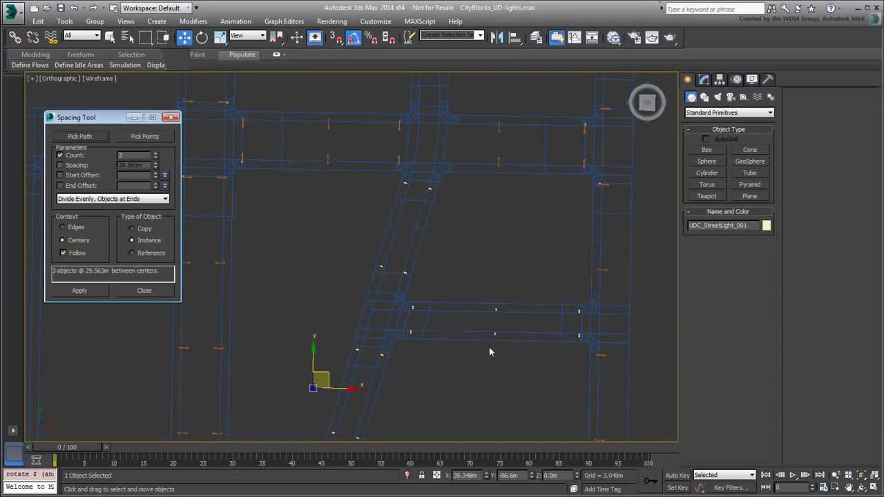
left_click(79, 291)
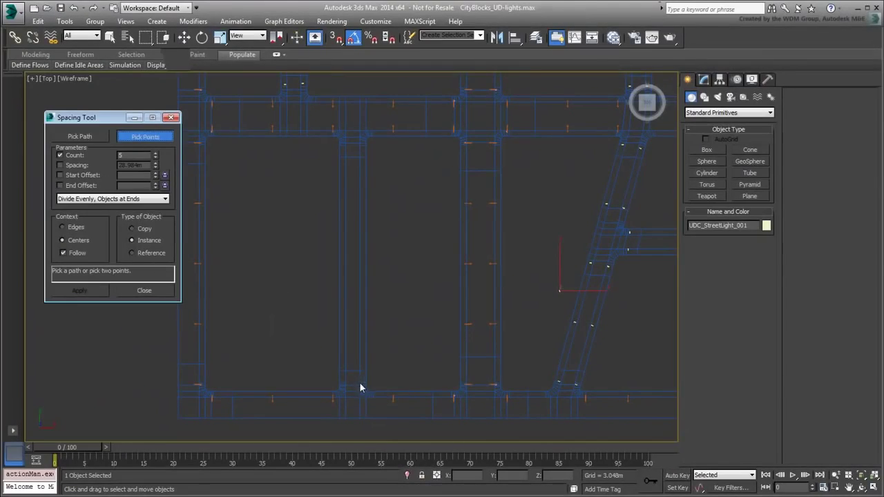
Step: Space 5 street light instances along the east sidewalk of the narrow vertical road in the block's lower-left quarter
left_click(360, 385)
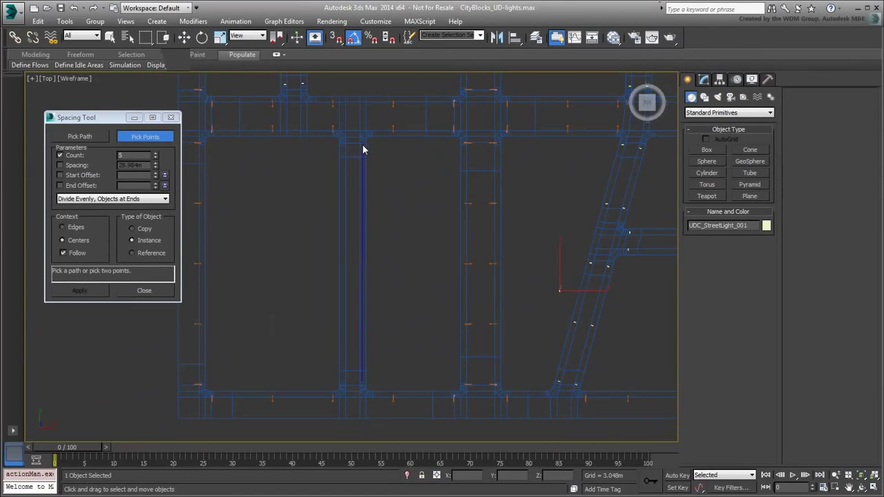
left_click(362, 144)
left_click(79, 291)
Step: Space 5 street light instances along the west sidewalk of the same narrow vertical road
left_click(145, 137)
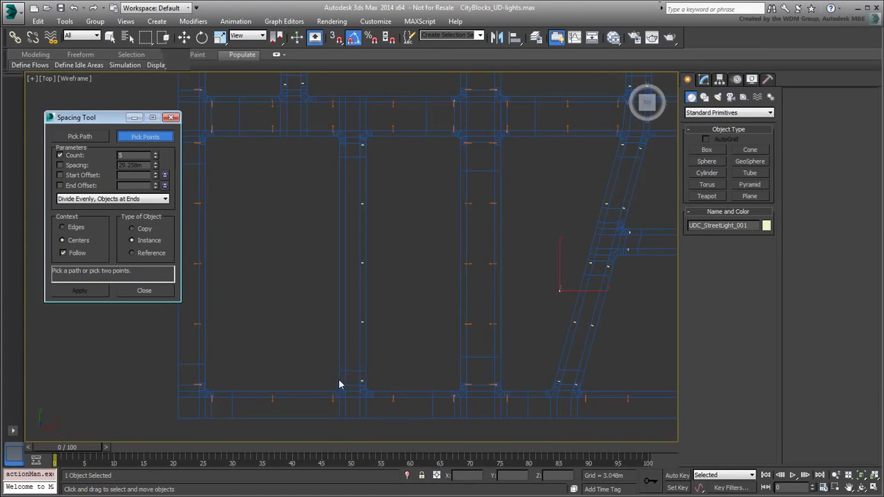
left_click(344, 385)
left_click(344, 145)
left_click(79, 291)
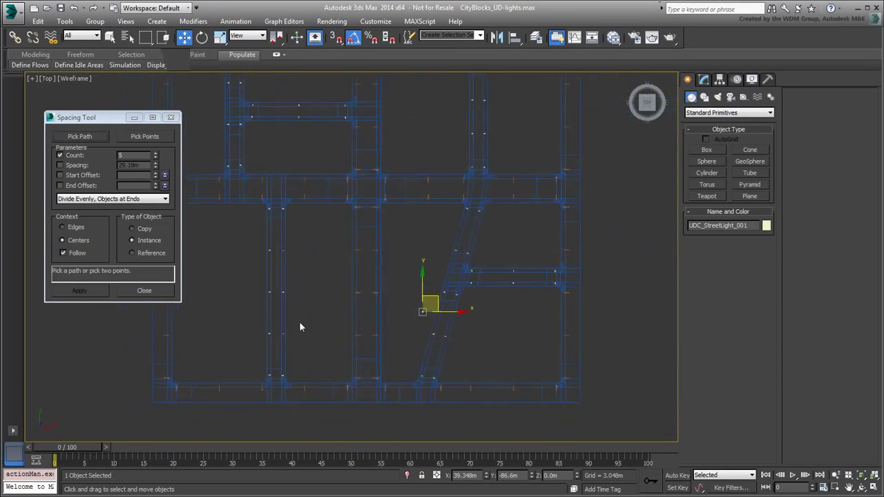
Step: Close the Spacing Tool and delete the original street light standing beside the diagonal road
scroll(299, 327, "down", 3)
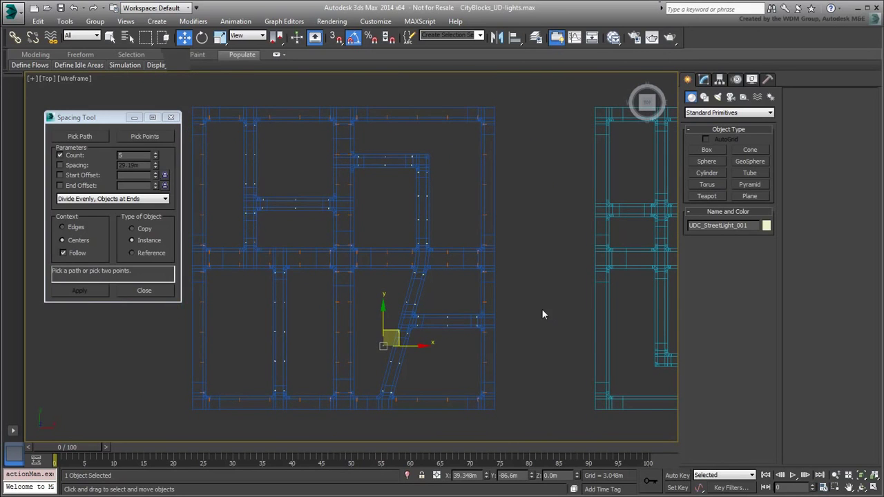
left_click(144, 290)
scroll(385, 358, "up", 5)
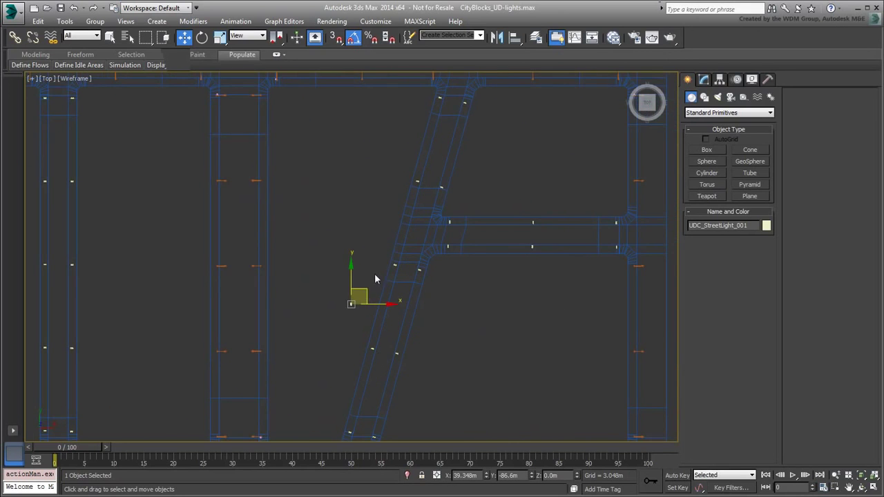
left_click_drag(364, 300, 340, 277)
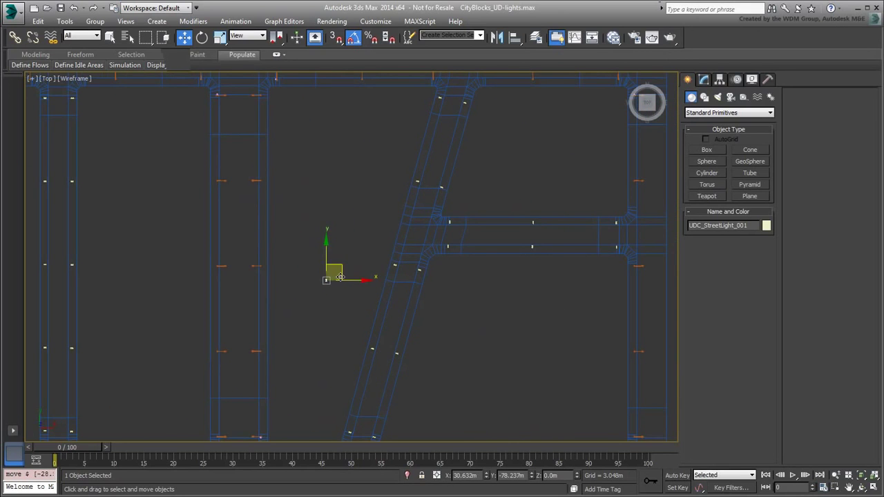
key("Delete")
Step: Examine the distribution of poles and street lights over the city block from an angled view and return to the Top view
scroll(349, 311, "down", 4)
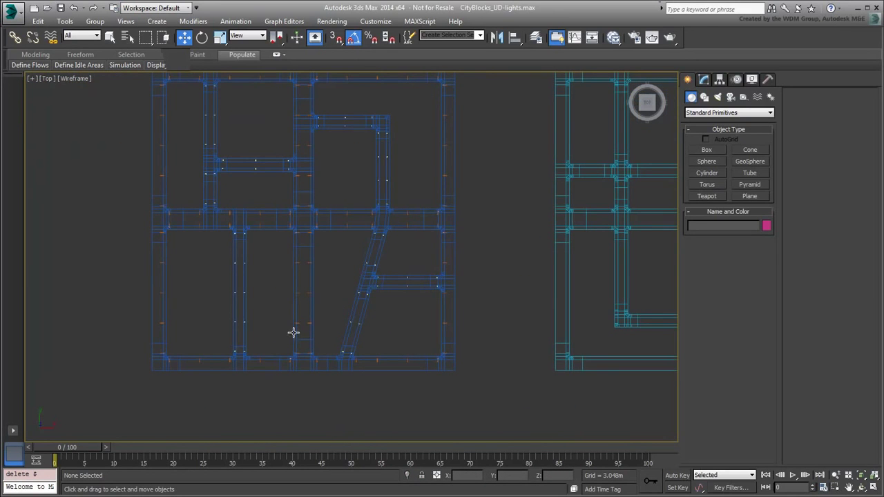
middle_click_drag(293, 333, 304, 276, "alt")
scroll(243, 327, "up", 3)
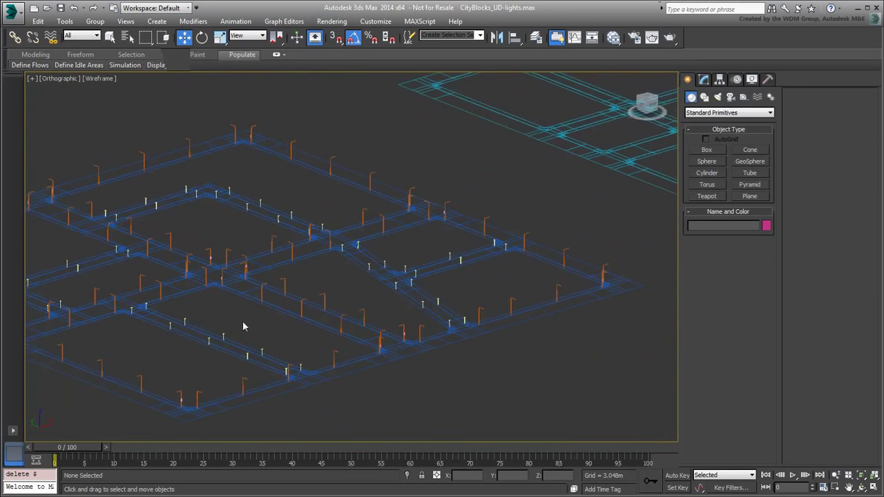
middle_click_drag(243, 327, 389, 316)
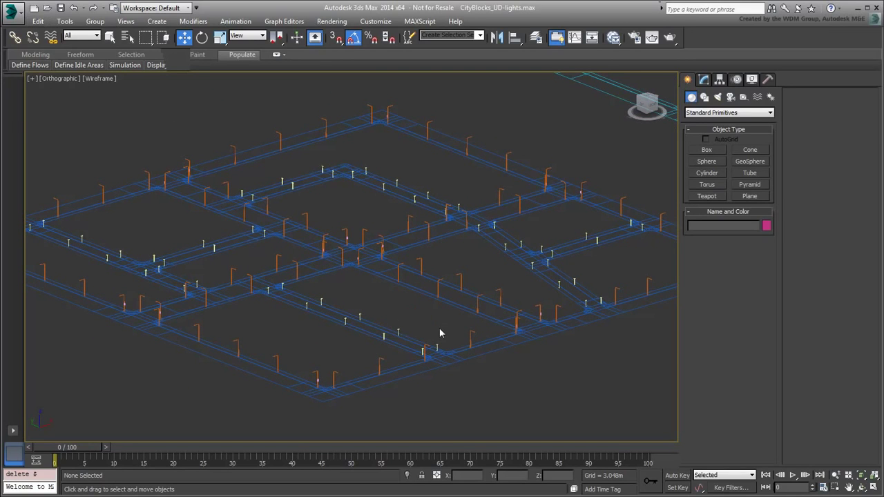
mouse_move(440, 333)
middle_mouse_down("alt")
mouse_move(267, 337)
mouse_move(214, 320)
mouse_move(350, 350)
mouse_move(436, 331)
mouse_move(429, 339)
middle_mouse_up("alt")
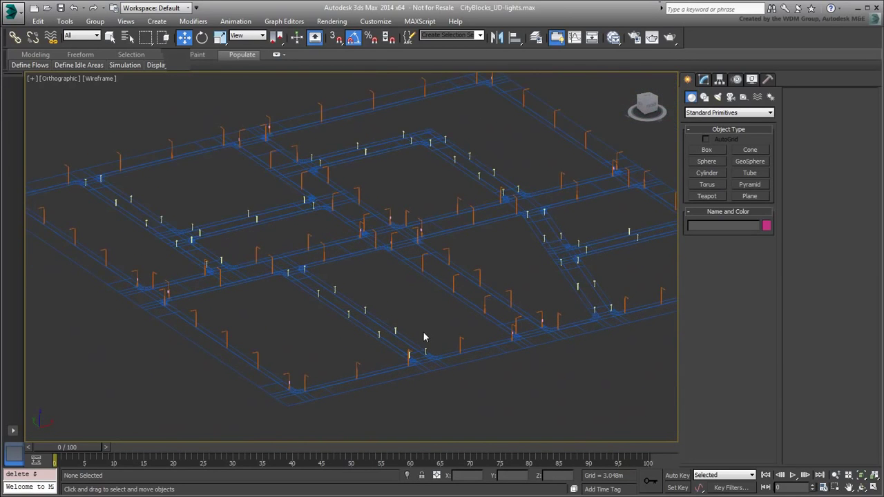
key("t")
middle_click_drag(404, 312, 470, 319)
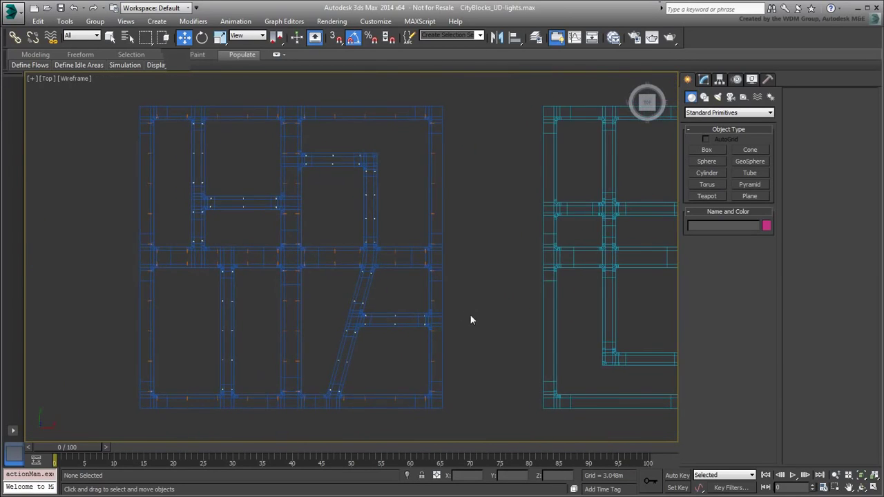